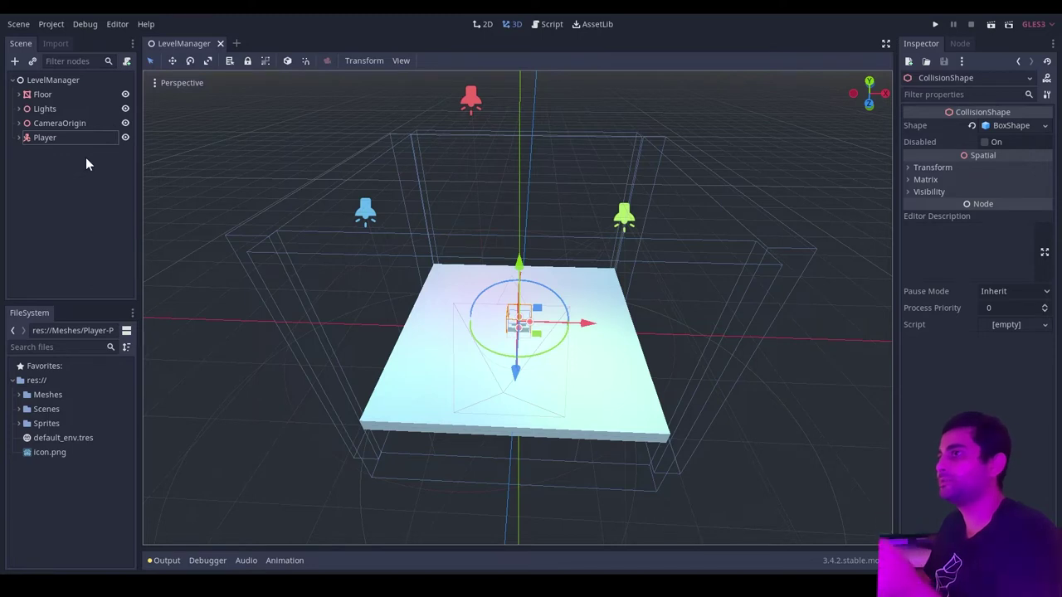
Examine the LevelManager root, the Floor mesh and its StaticBody with the North, East, West and South collision shapes
click(67, 78)
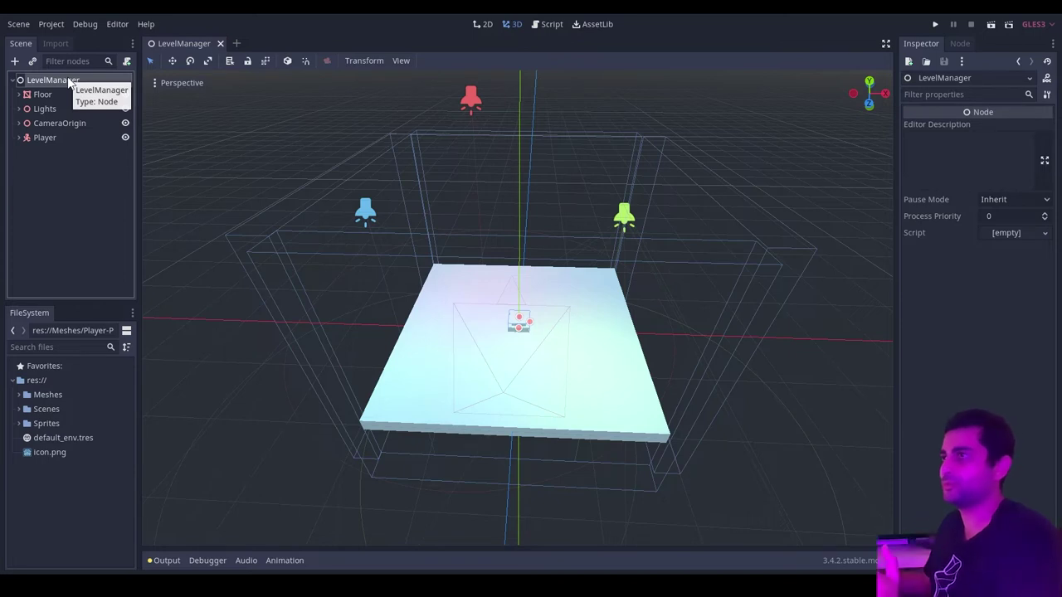
click(39, 95)
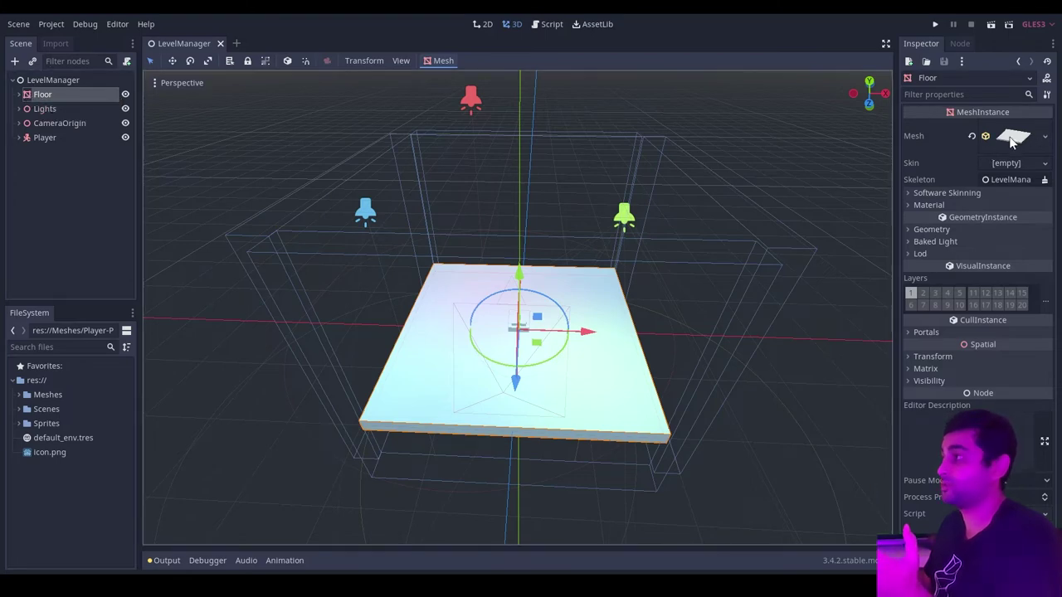
click(20, 93)
click(58, 109)
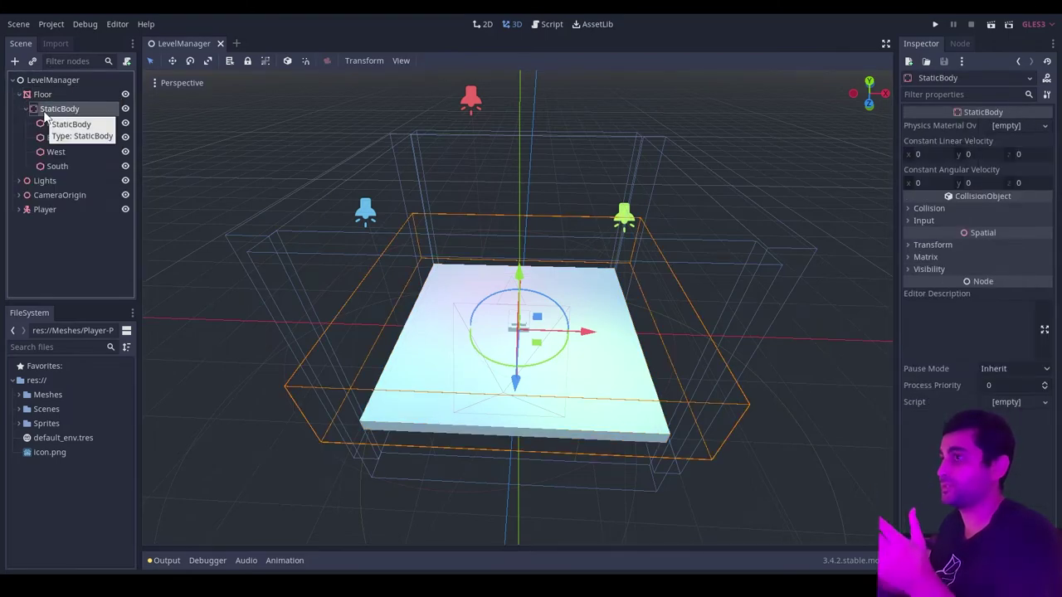
click(57, 122)
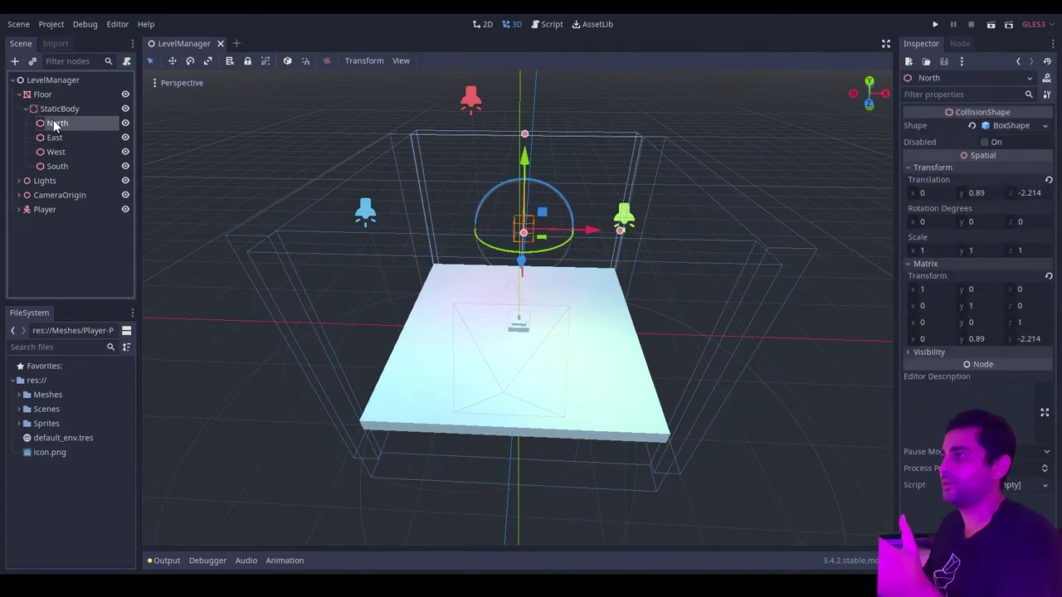
click(55, 137)
click(57, 151)
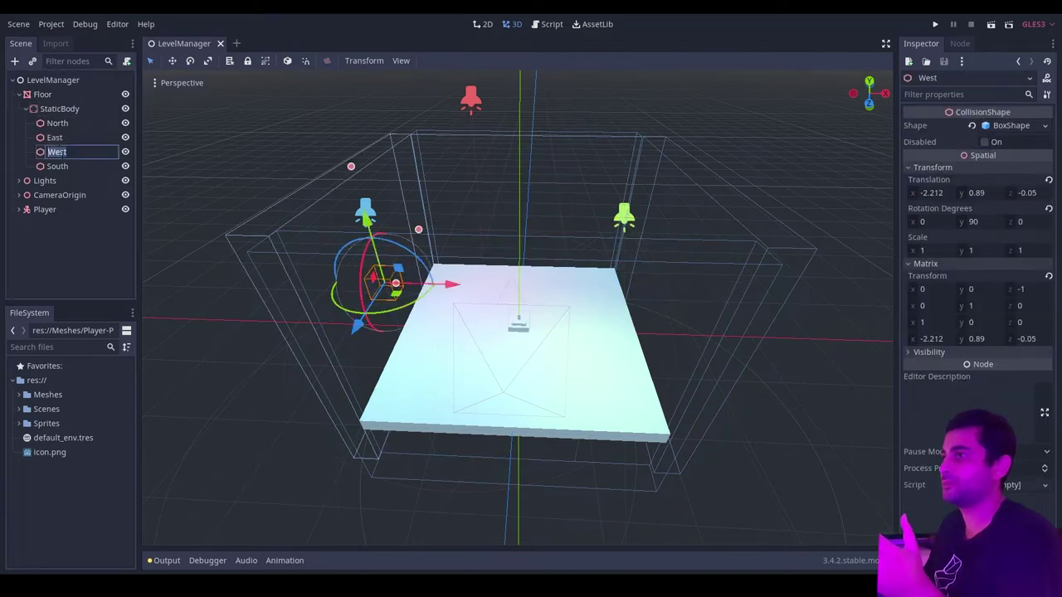
click(64, 166)
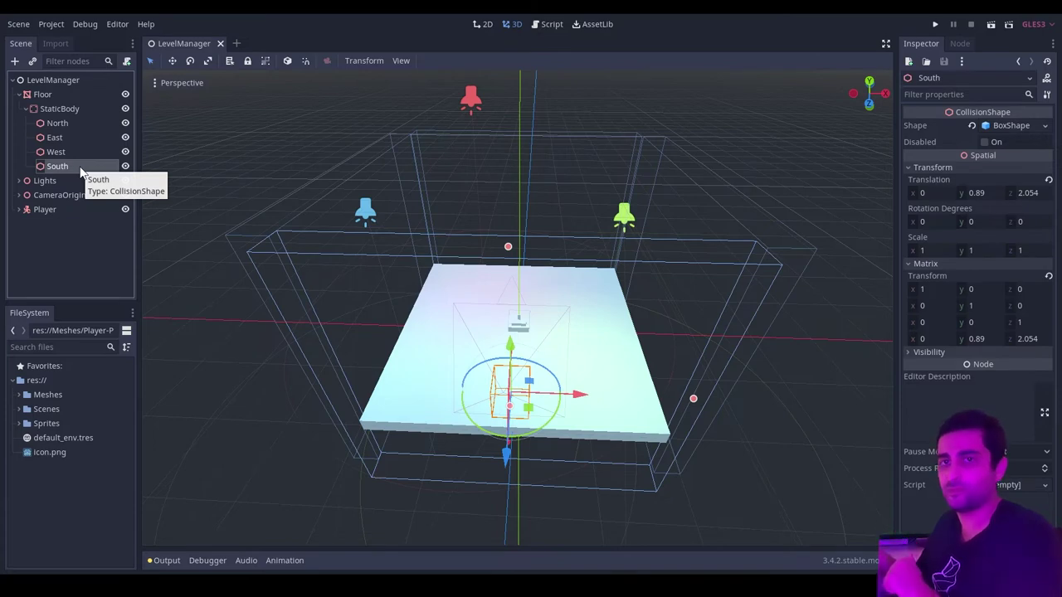
click(19, 94)
Inspect the CameraOrigin node and the properties of its child Camera
click(19, 124)
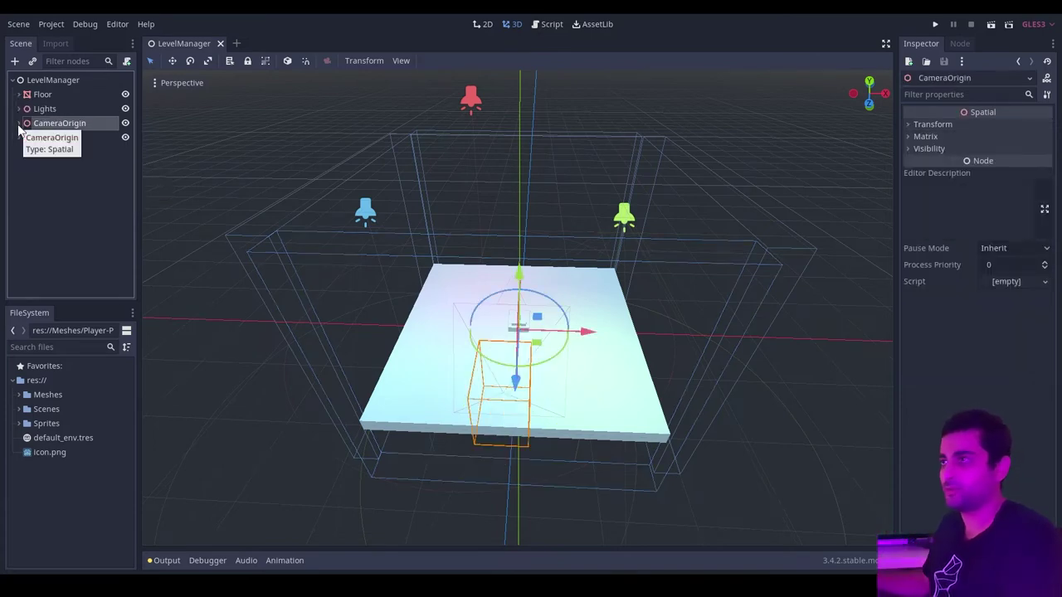
click(19, 123)
click(49, 138)
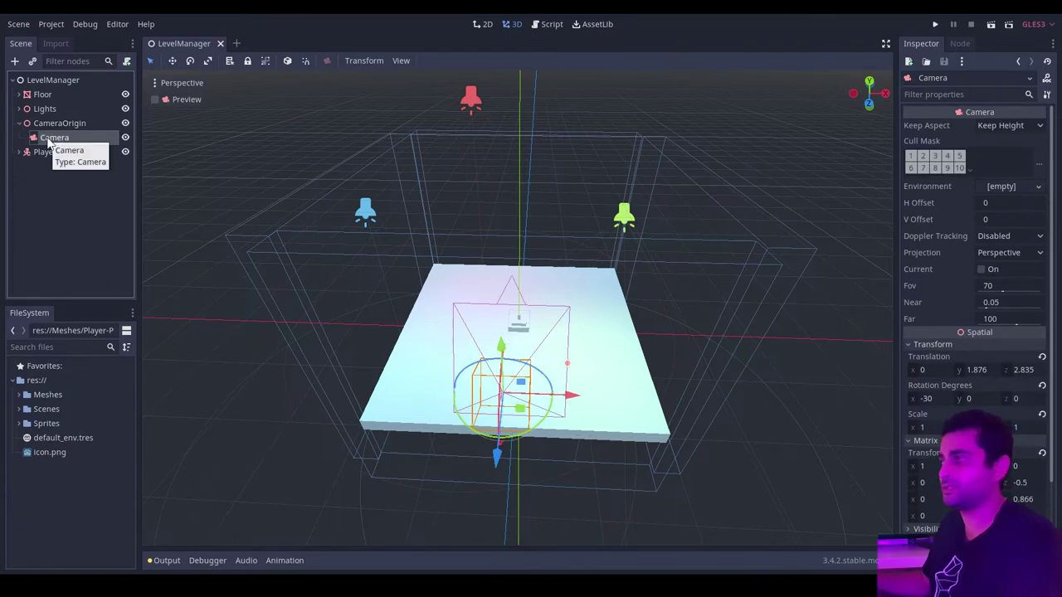
click(19, 124)
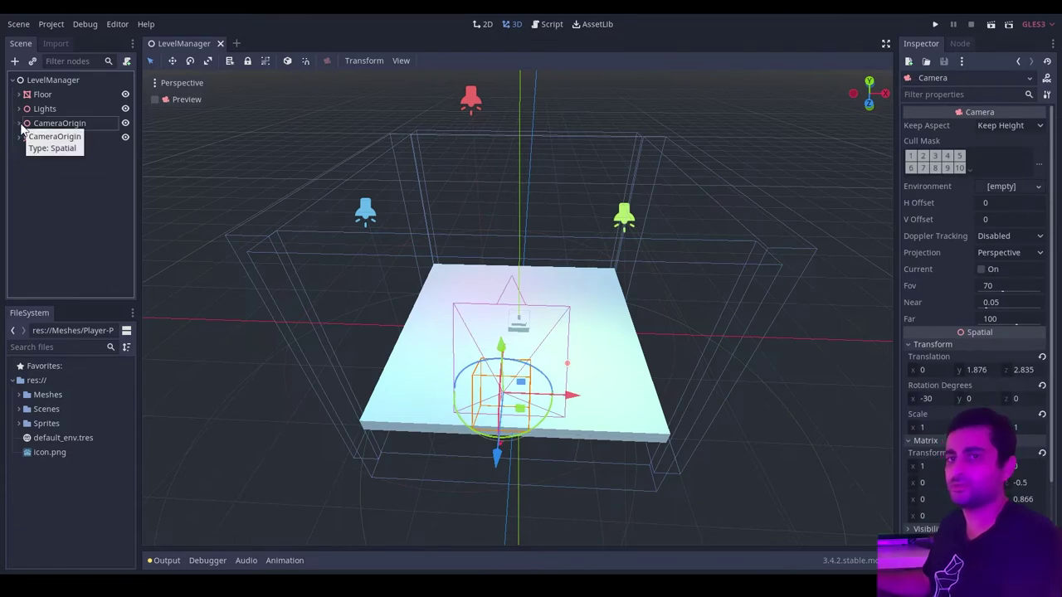
Examine the Player node with its Mesh and CollisionShape children, viewing the player closely in the 3D scene
click(39, 141)
click(20, 137)
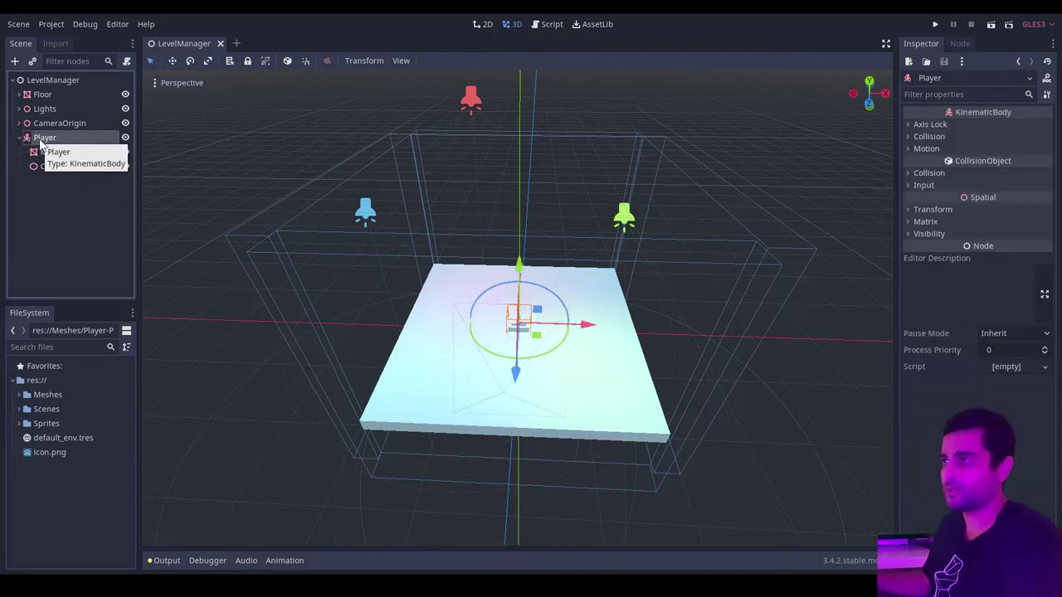
click(44, 153)
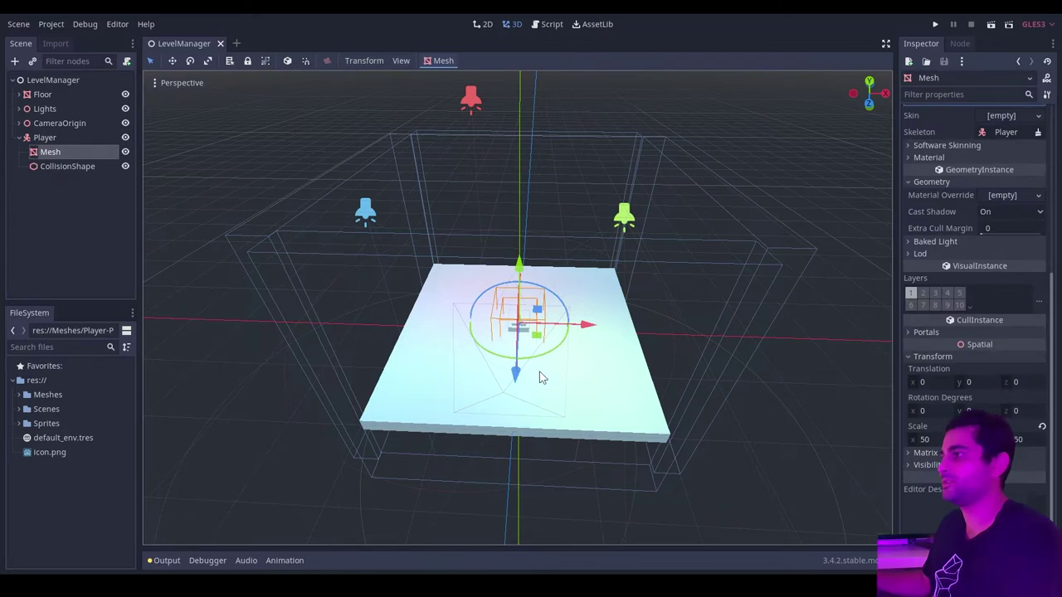
scroll(547, 375, up, 5)
middle_drag(546, 375, 533, 335)
scroll(511, 338, down, 5)
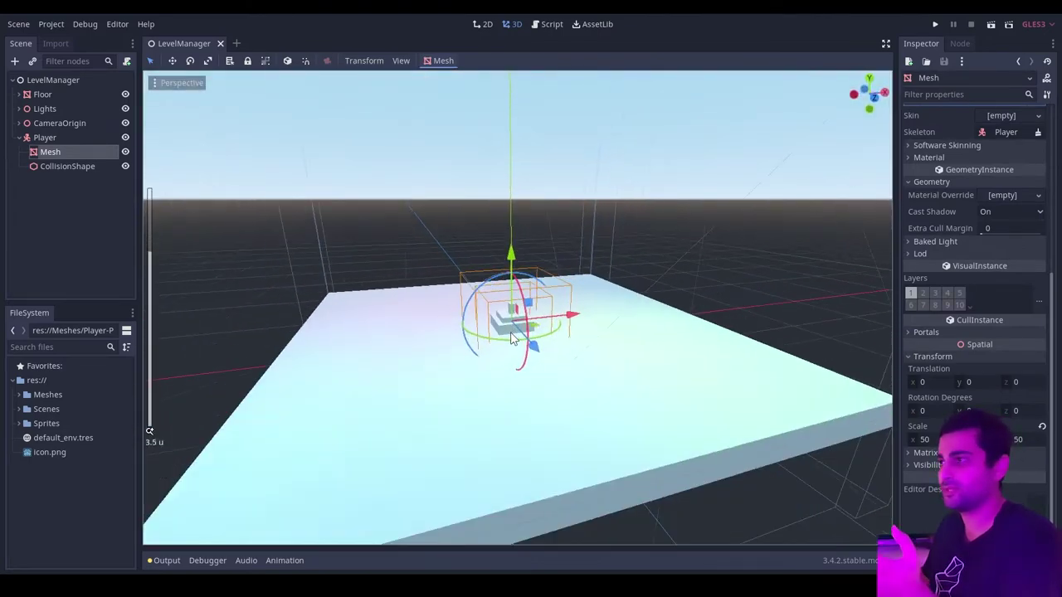
click(61, 169)
scroll(468, 301, up, 5)
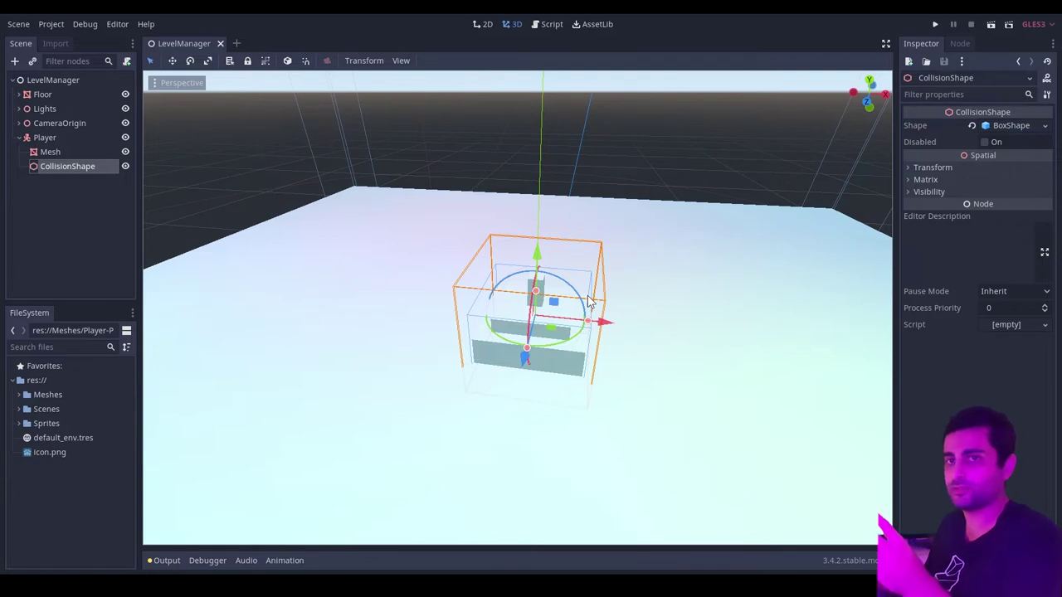
middle_drag(588, 300, 616, 316)
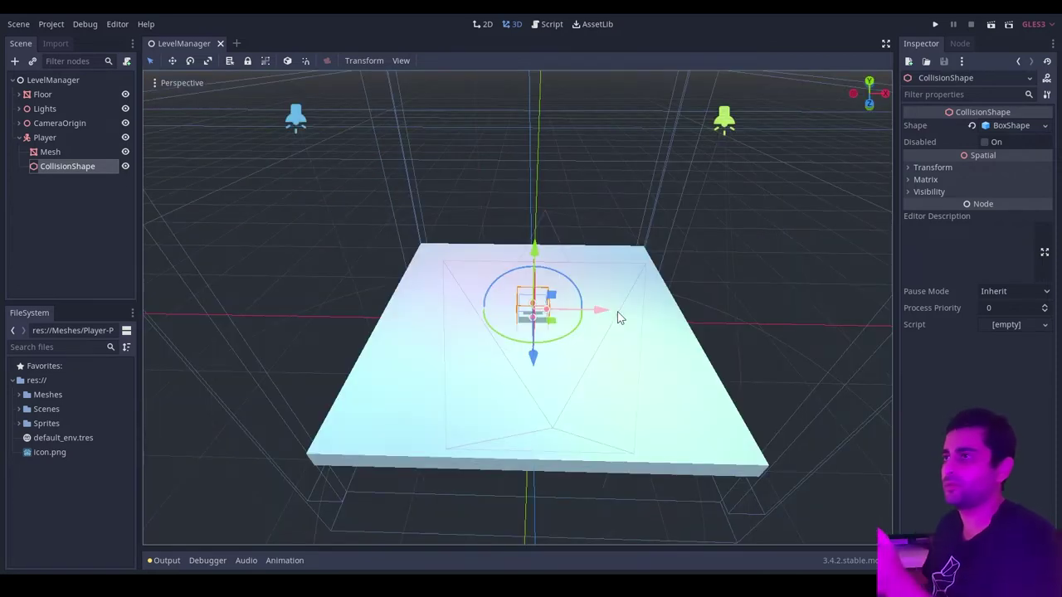
click(58, 219)
click(20, 138)
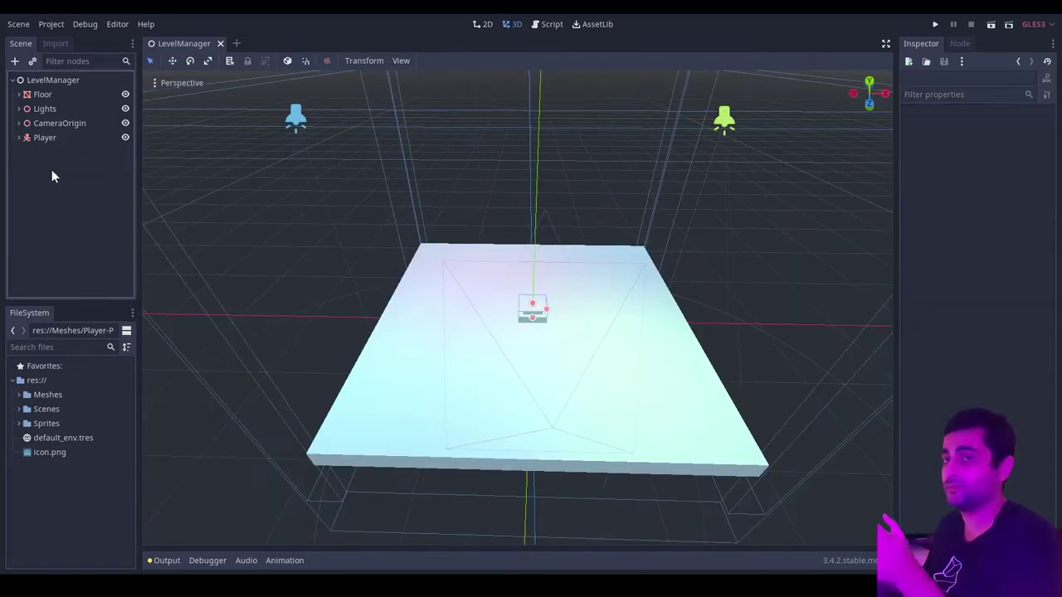
Add a CanvasLayer node under LevelManager and give it a child Control node
right_click(58, 81)
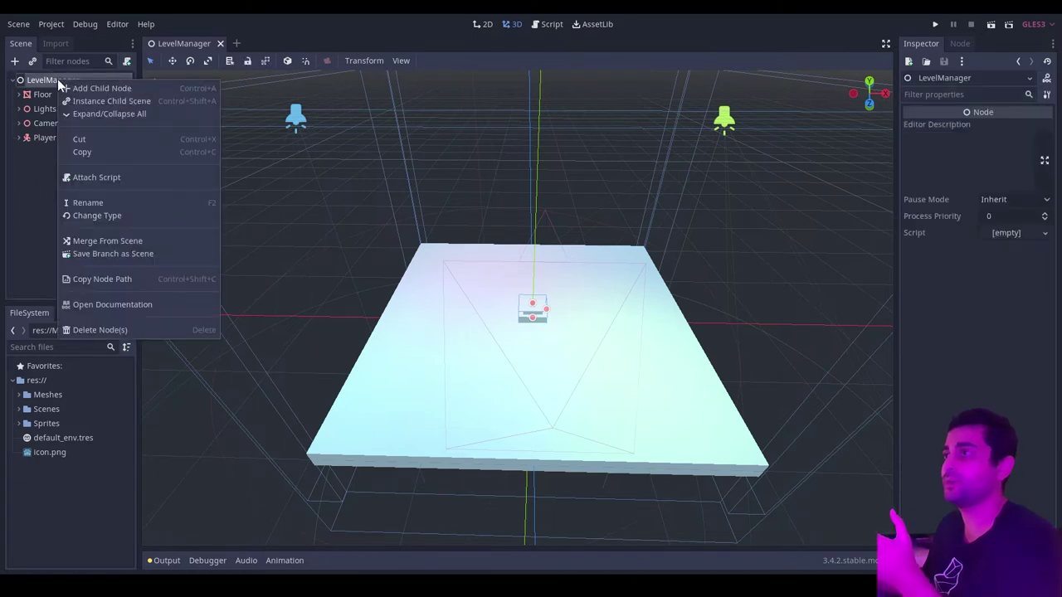
click(87, 88)
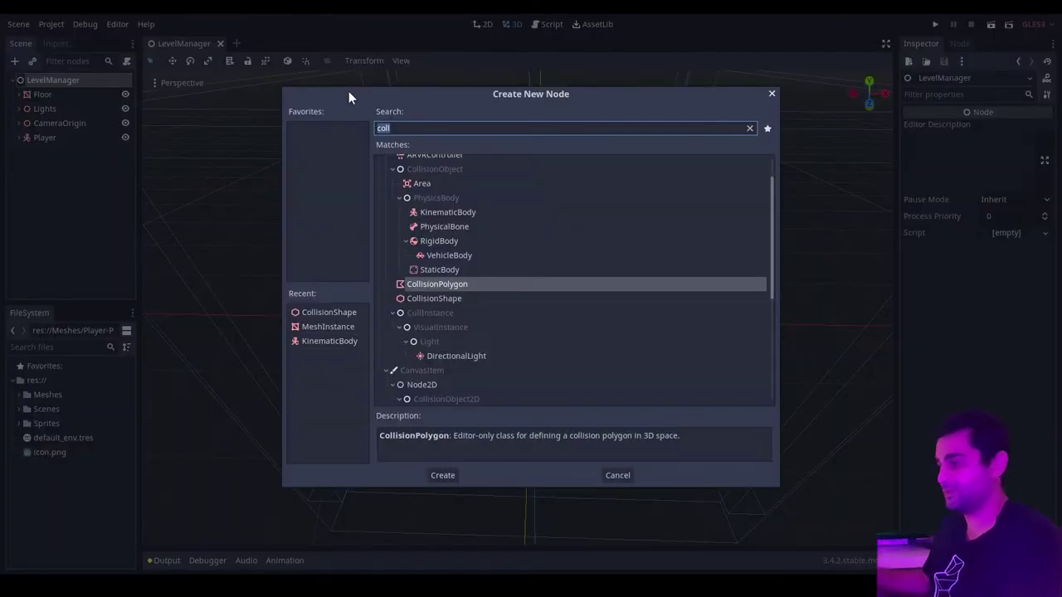
text(Canvas)
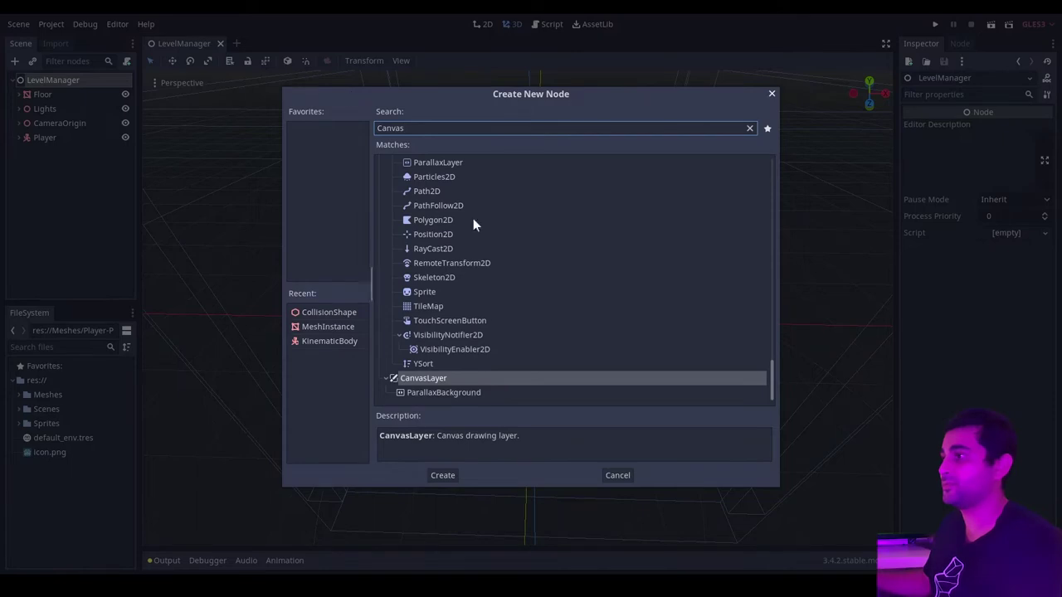
double_click(437, 376)
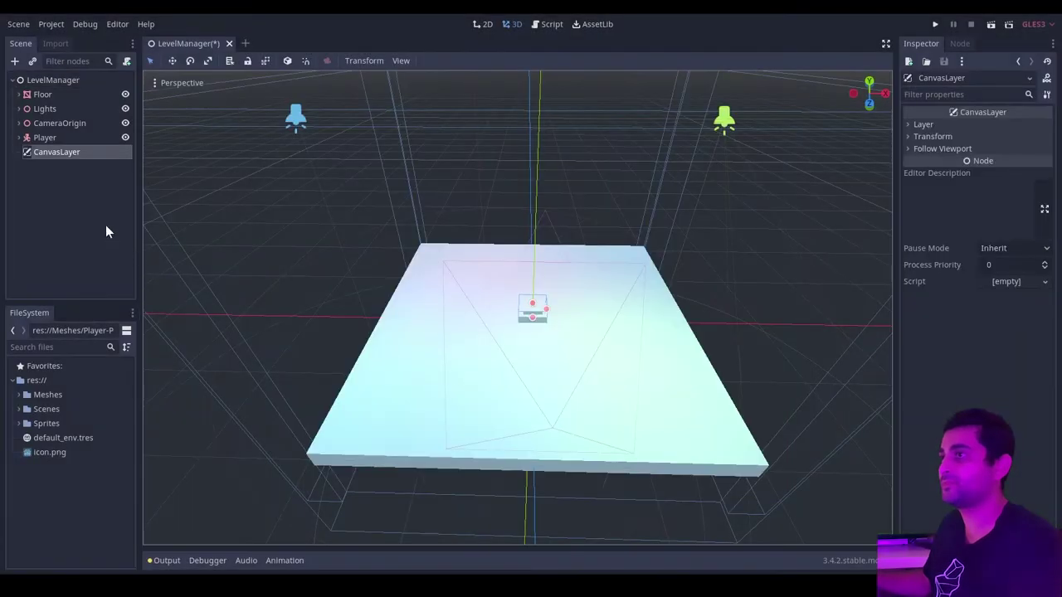
right_click(69, 159)
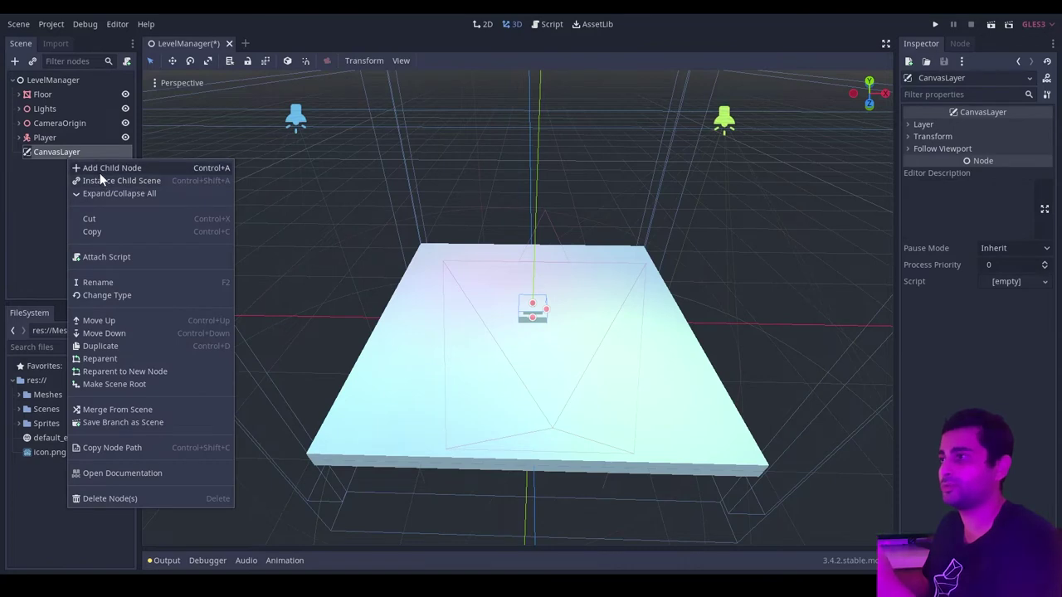
click(99, 169)
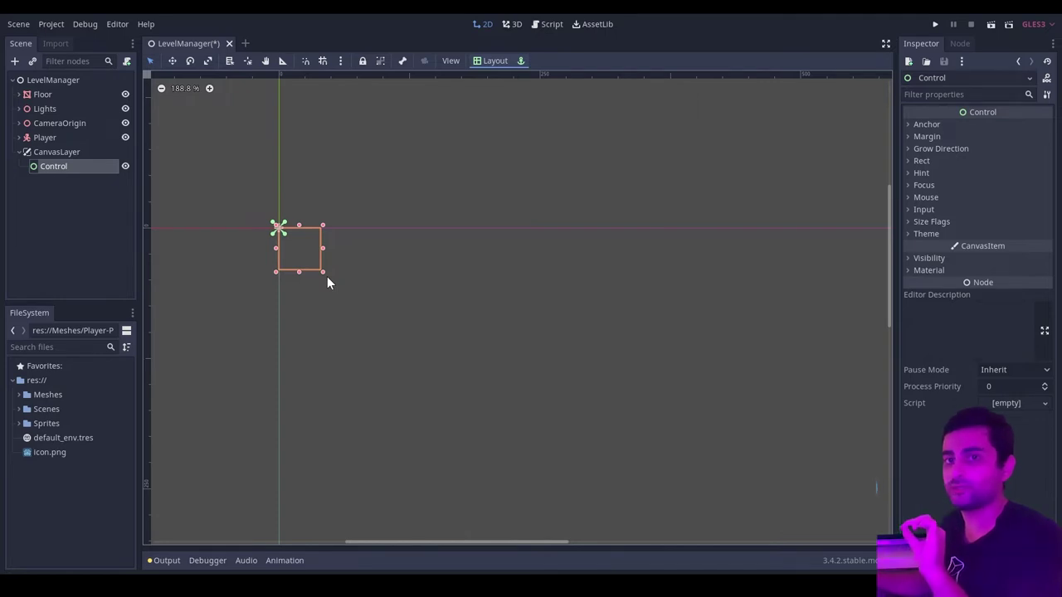
Set the Control node's layout to Bottom Wide
click(496, 61)
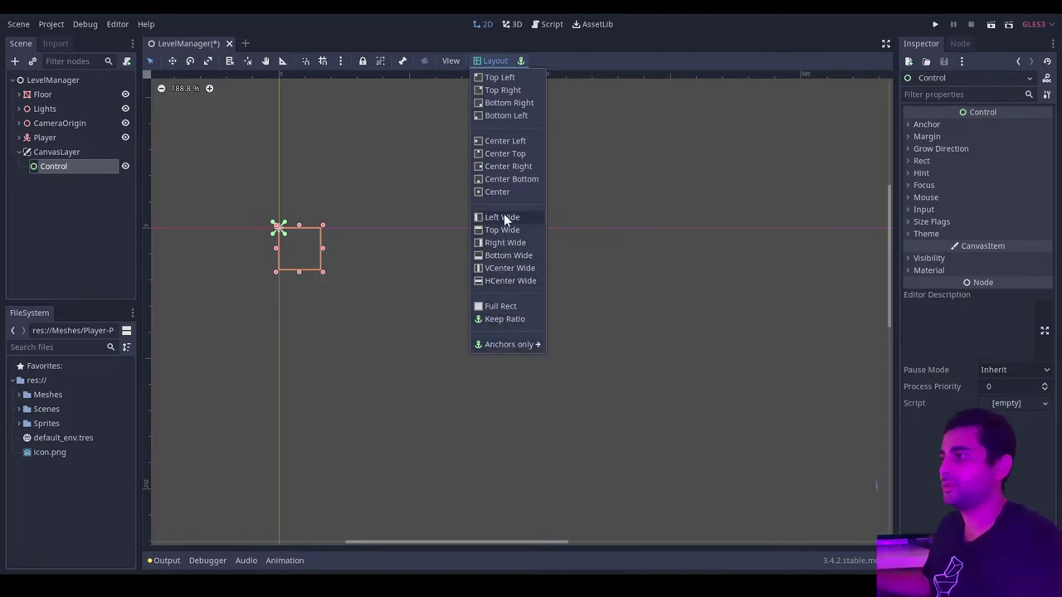
click(513, 256)
scroll(425, 236, down, 3)
scroll(608, 404, up, 1)
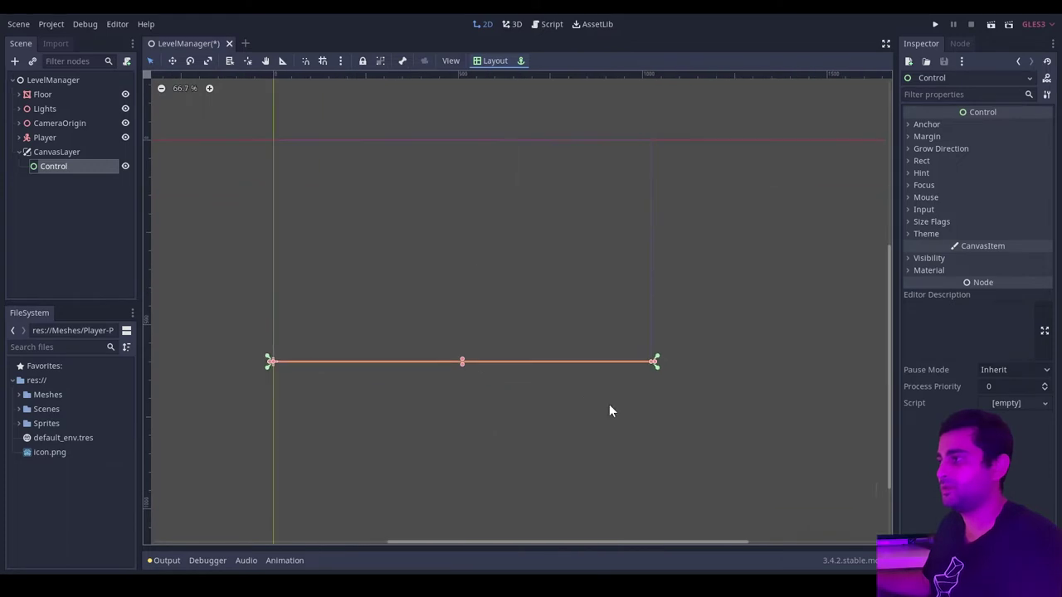
click(561, 391)
scroll(496, 377, up, 1)
click(50, 167)
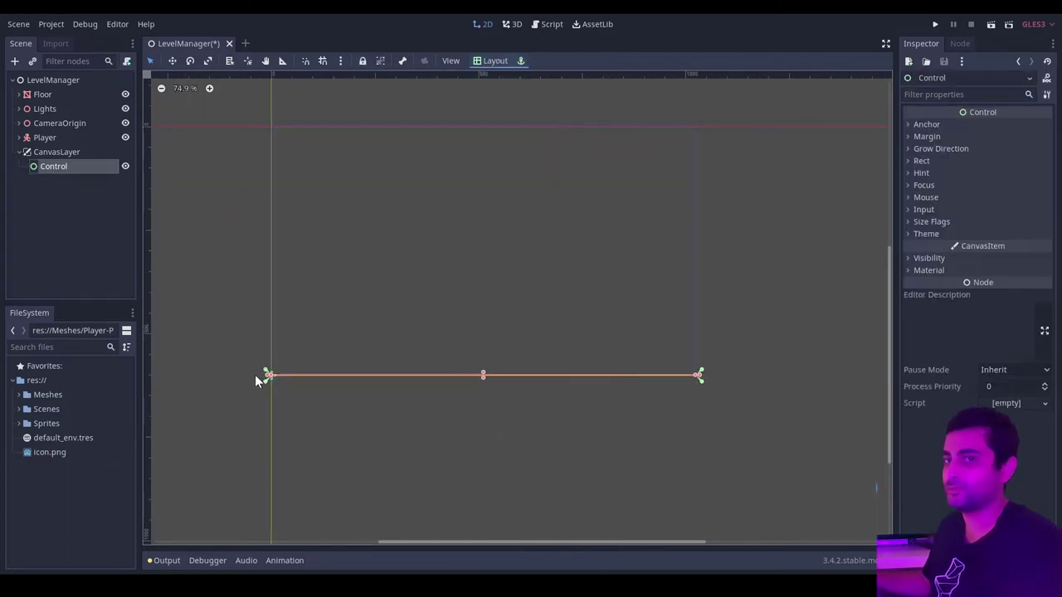
Expand the project's Sprites folder and add a Sprite node as a child of Control
right_click(51, 169)
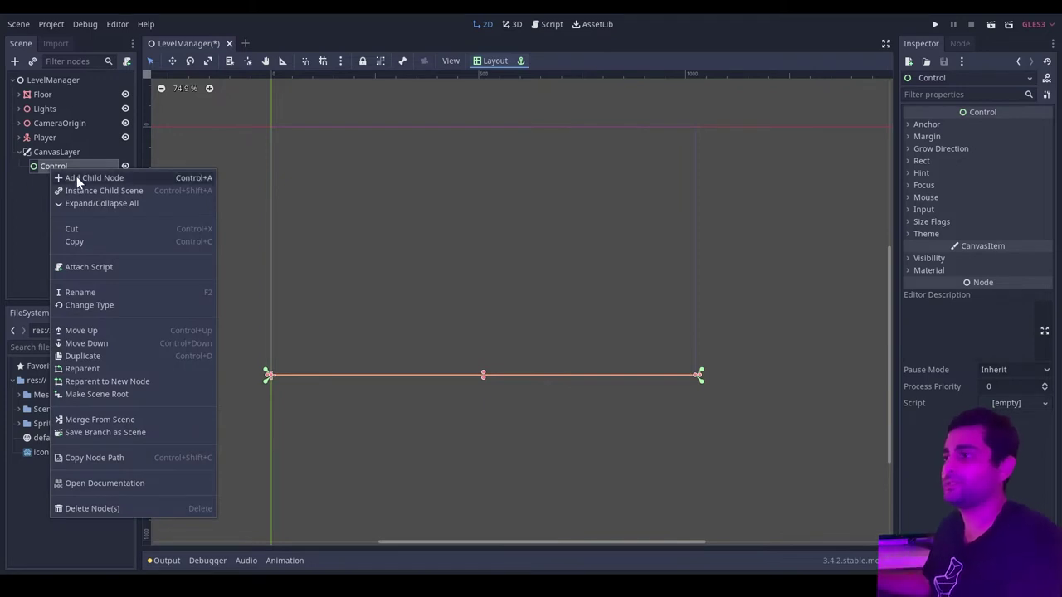
click(13, 239)
click(19, 423)
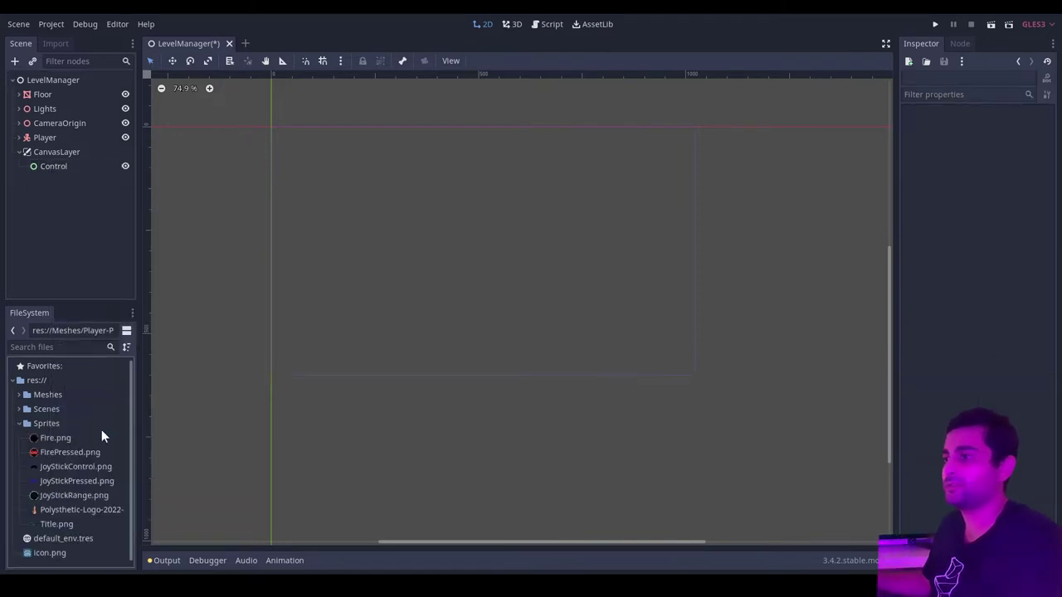
right_click(56, 170)
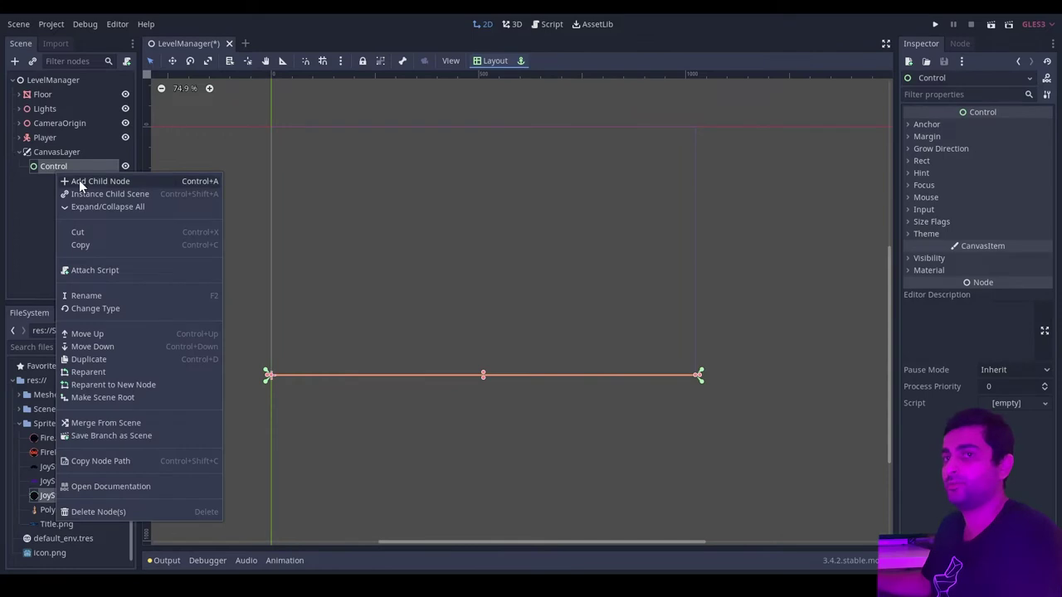
click(80, 182)
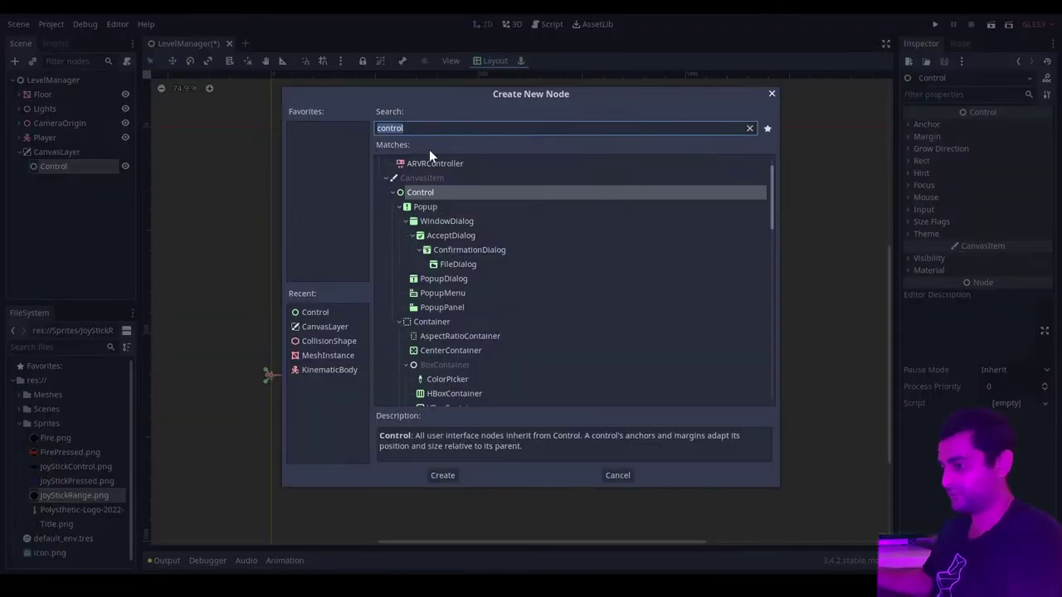
text(sprite)
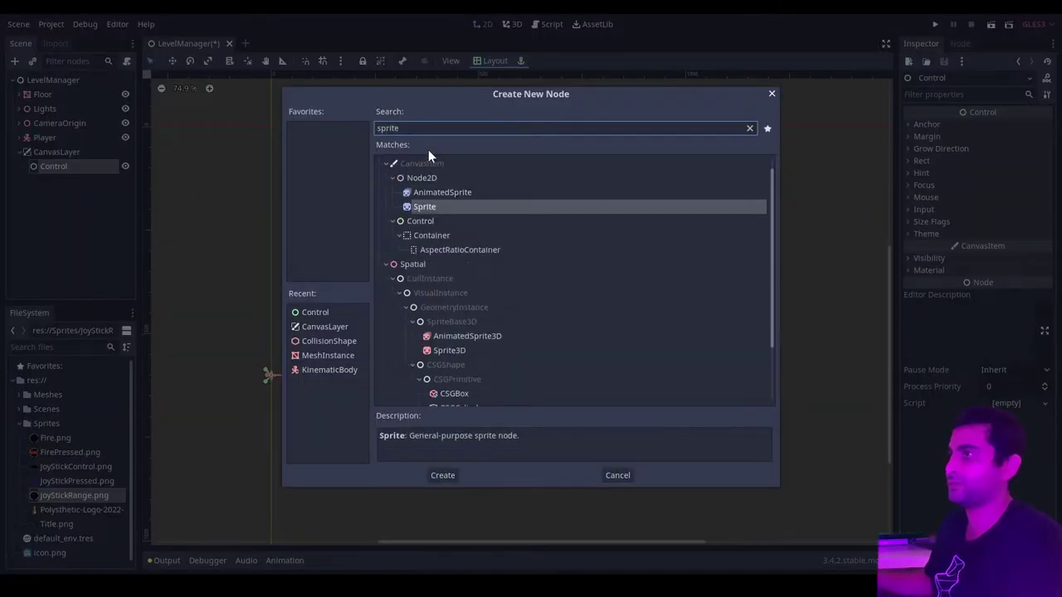
double_click(449, 207)
Rename the new Sprite node to "Joystick Base"
right_click(49, 183)
click(50, 183)
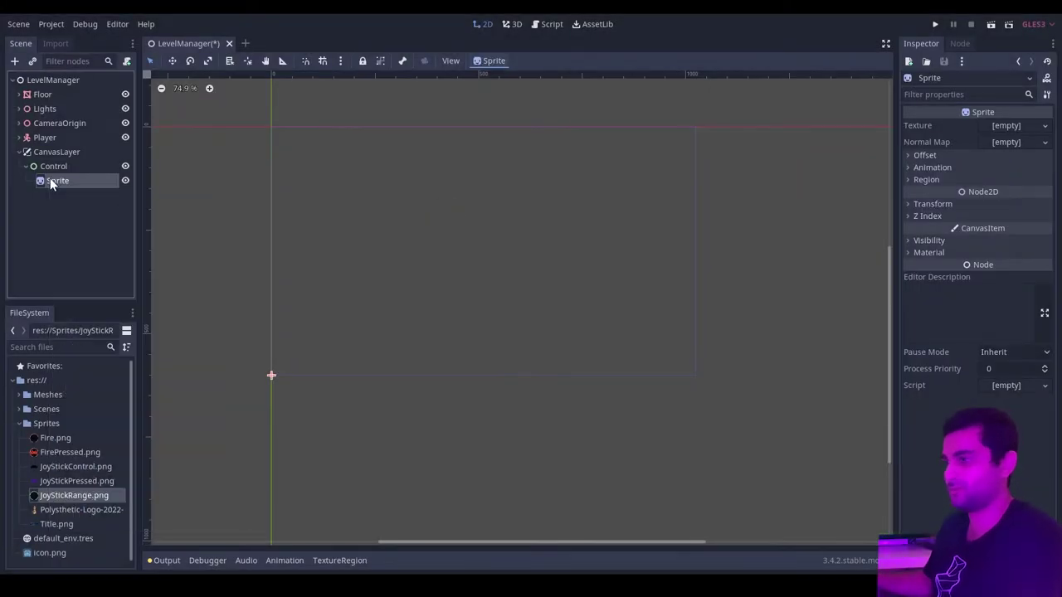
double_click(50, 181)
text(Joystick Bas)
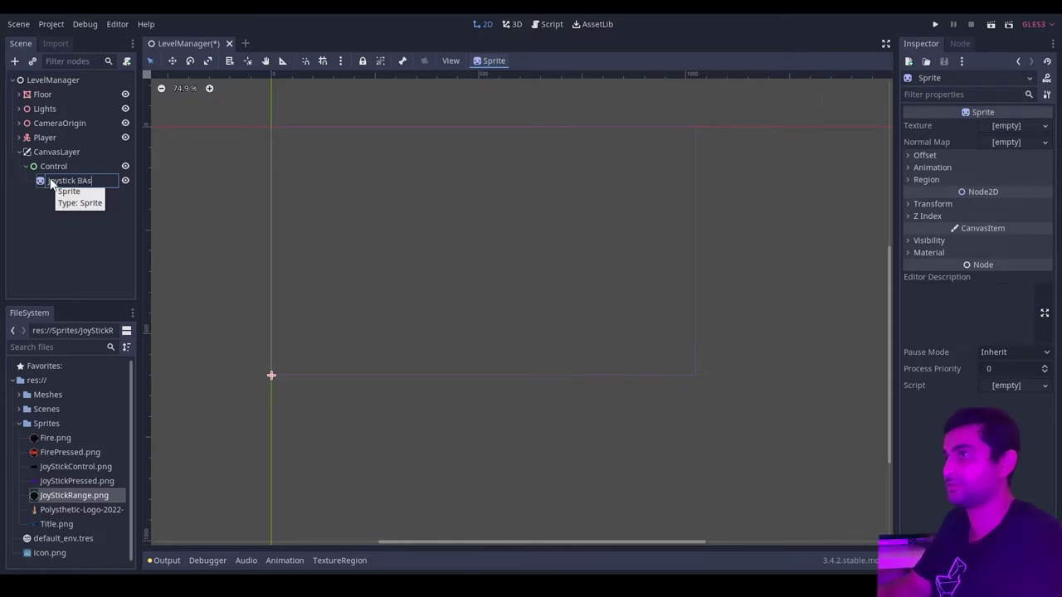
text(e)
key(Return)
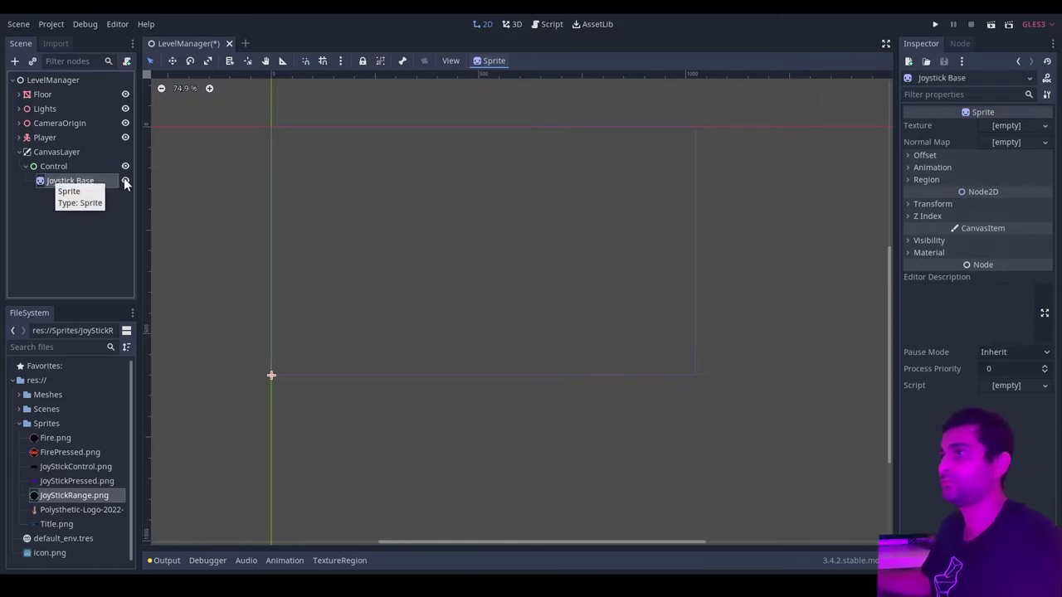
Assign JoyStickRange.png as the Joystick Base sprite's texture and turn off its Centered offset
click(94, 213)
click(60, 181)
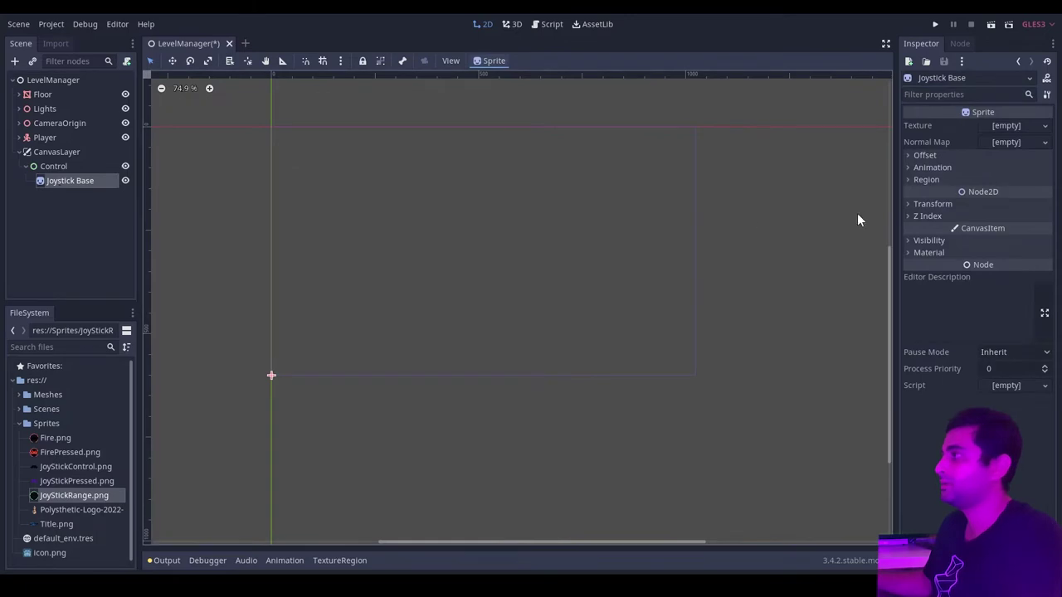
drag(66, 500, 1003, 135)
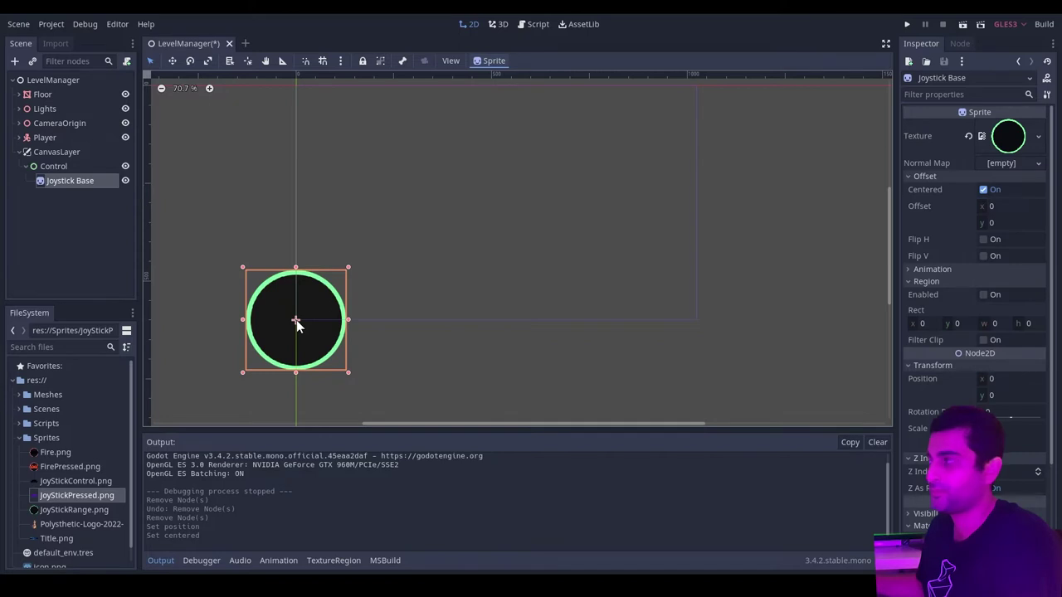
click(984, 190)
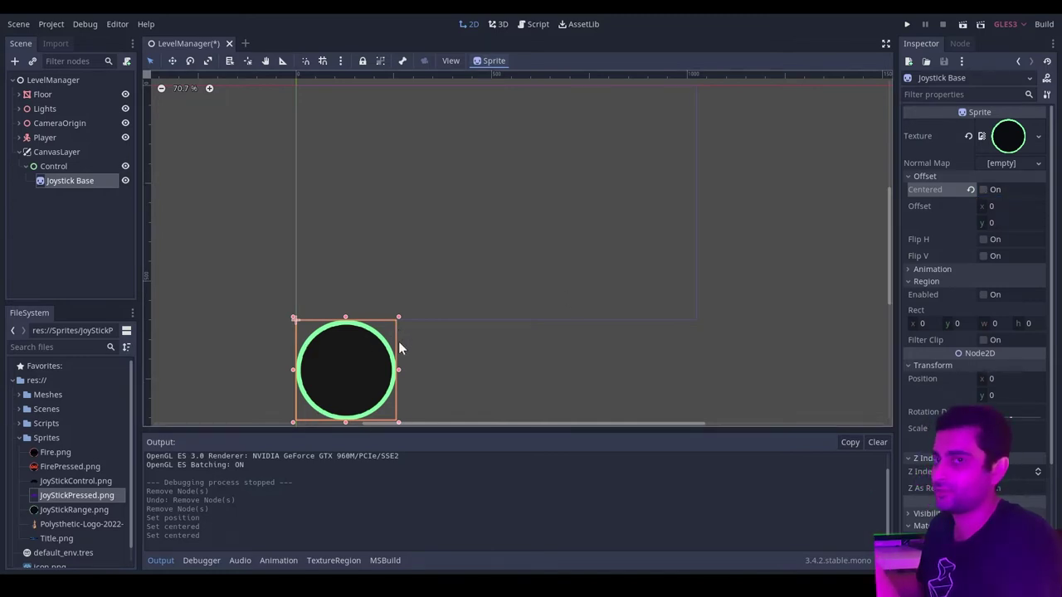
Set the Joystick Base sprite's Y position to -256
click(996, 395)
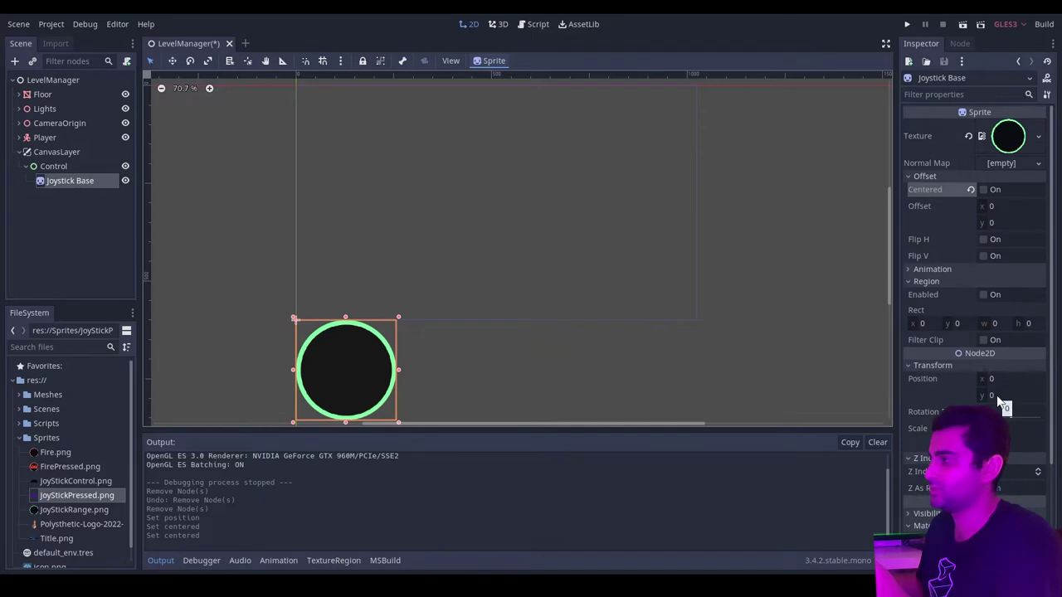
text(-256)
key(Return)
click(441, 374)
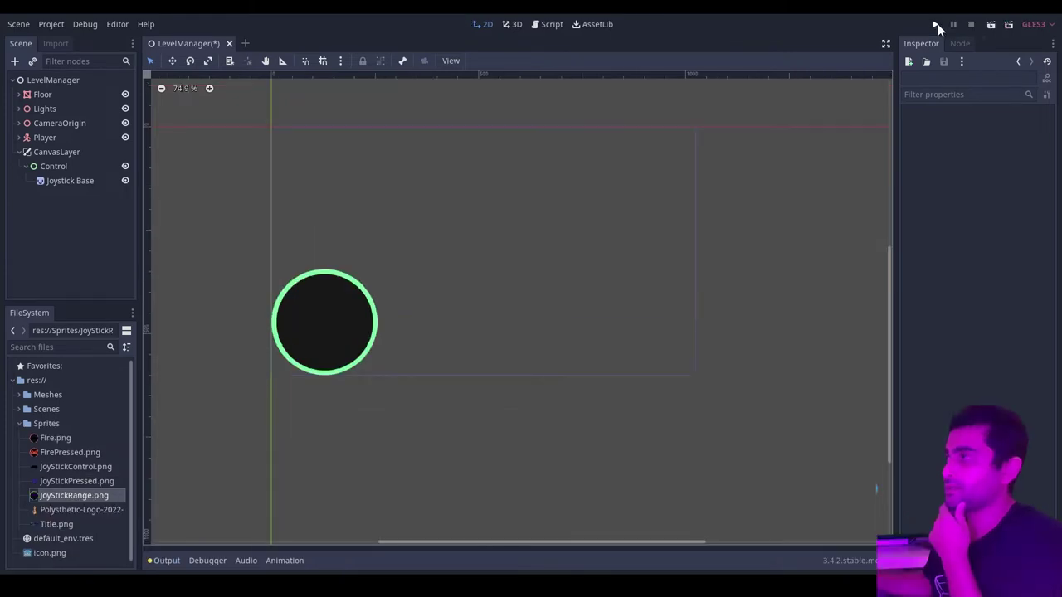
Run the project and resize the game window to check the joystick base's placement, and stop the game
click(936, 24)
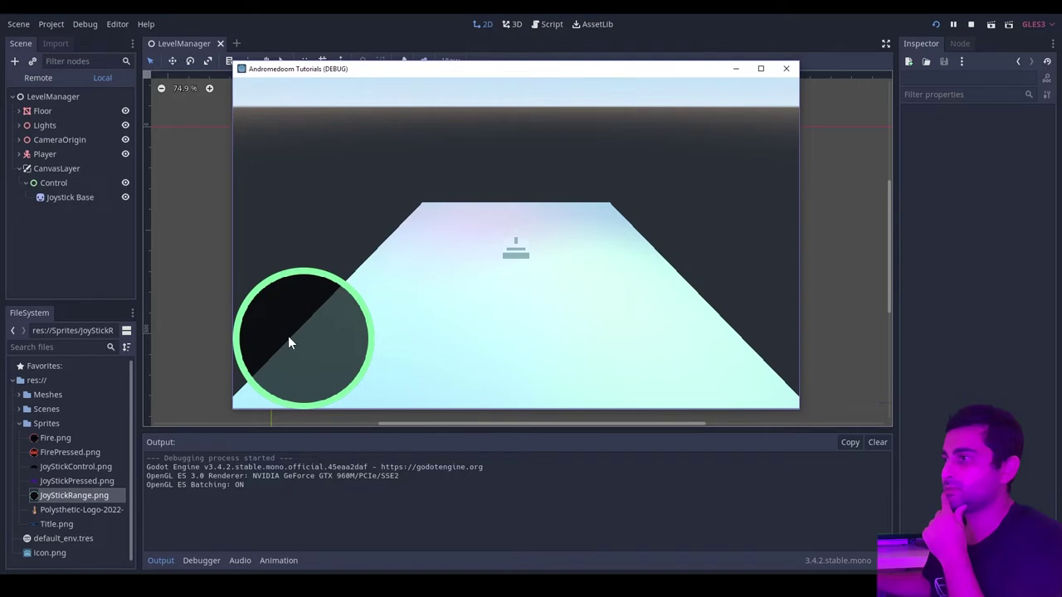
drag(798, 407, 771, 514)
key(F8)
Open the context options of the Joystick Base node
right_click(62, 179)
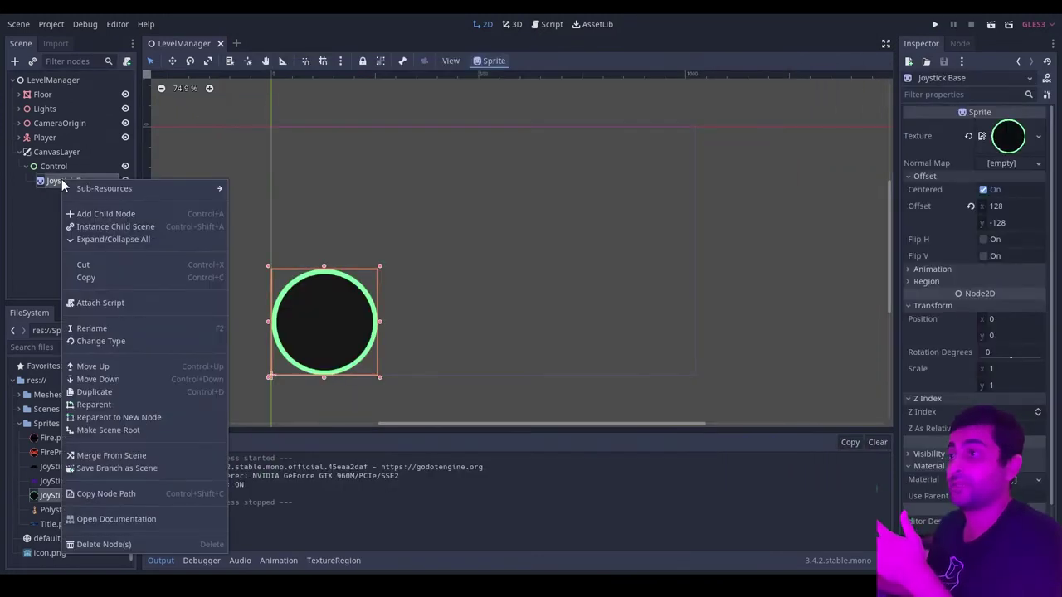
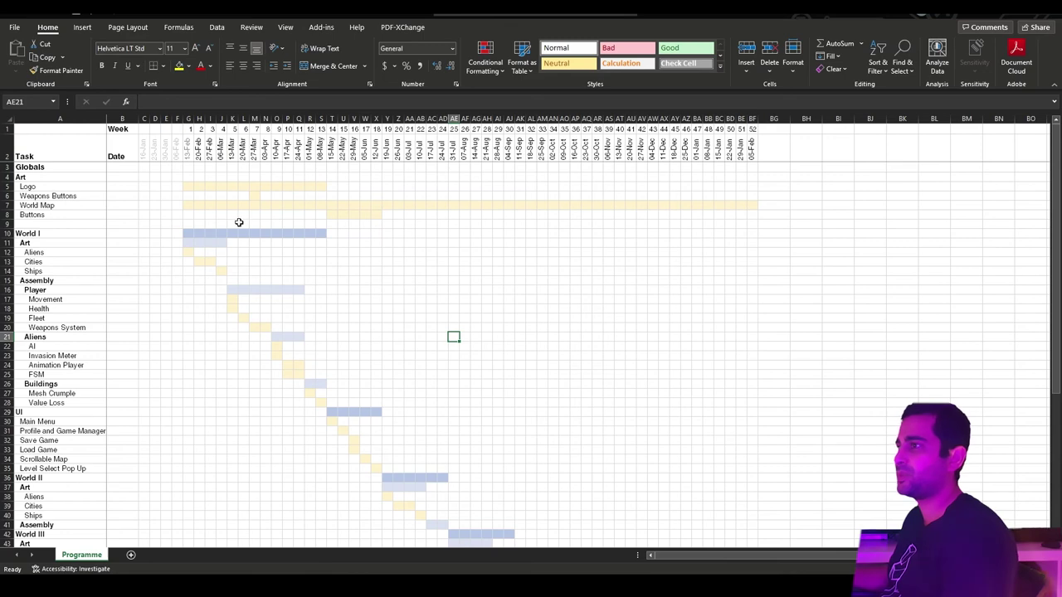
In the Excel Programme sheet, examine World I's overall schedule and the weeks planned for its Aliens, Cities and Ships art
drag(186, 233, 321, 235)
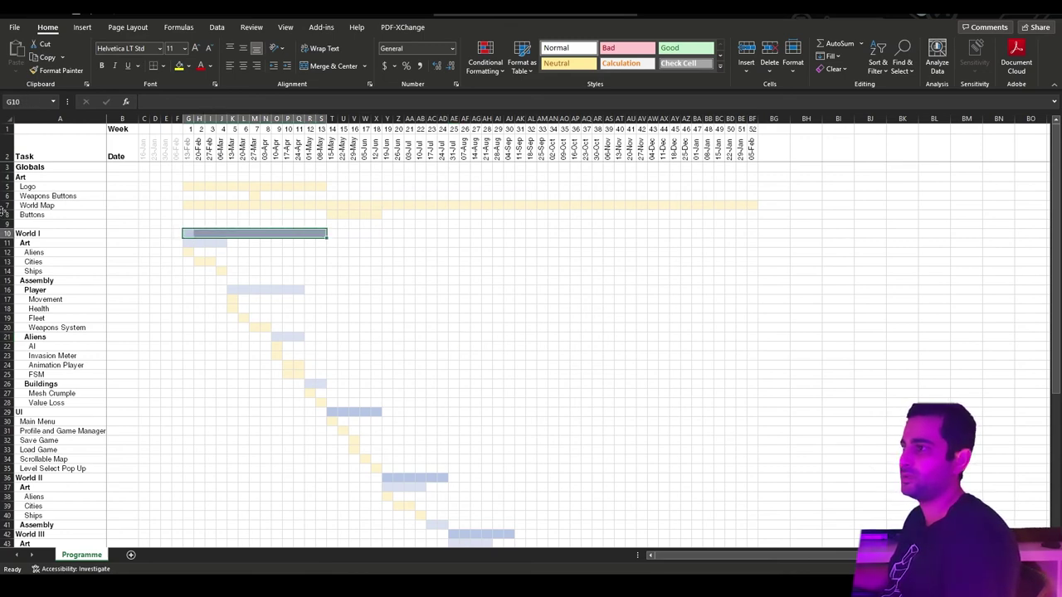
drag(188, 233, 323, 232)
drag(185, 252, 224, 272)
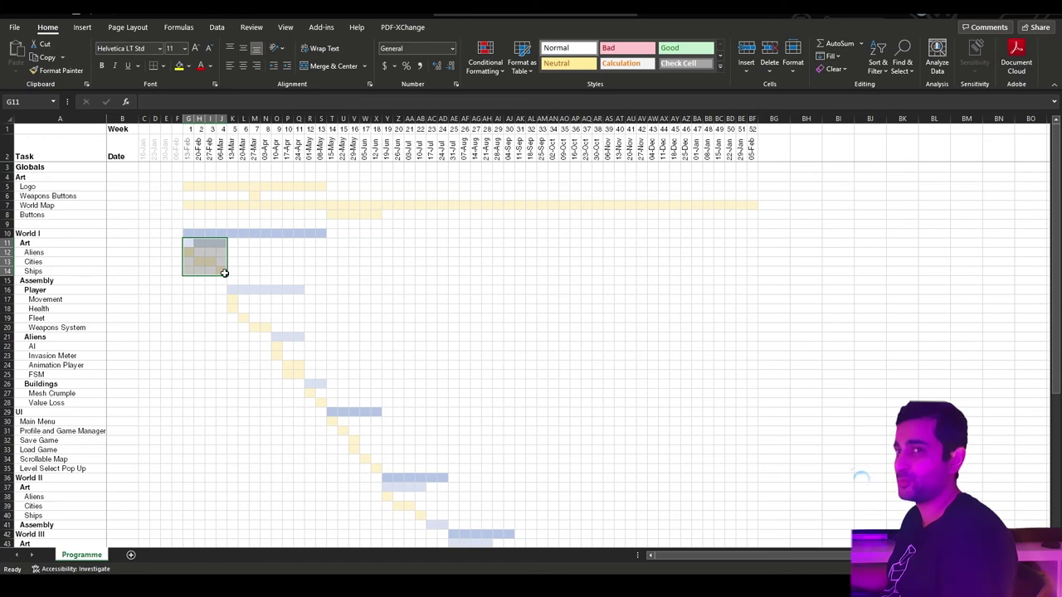
drag(194, 258, 205, 259)
click(187, 252)
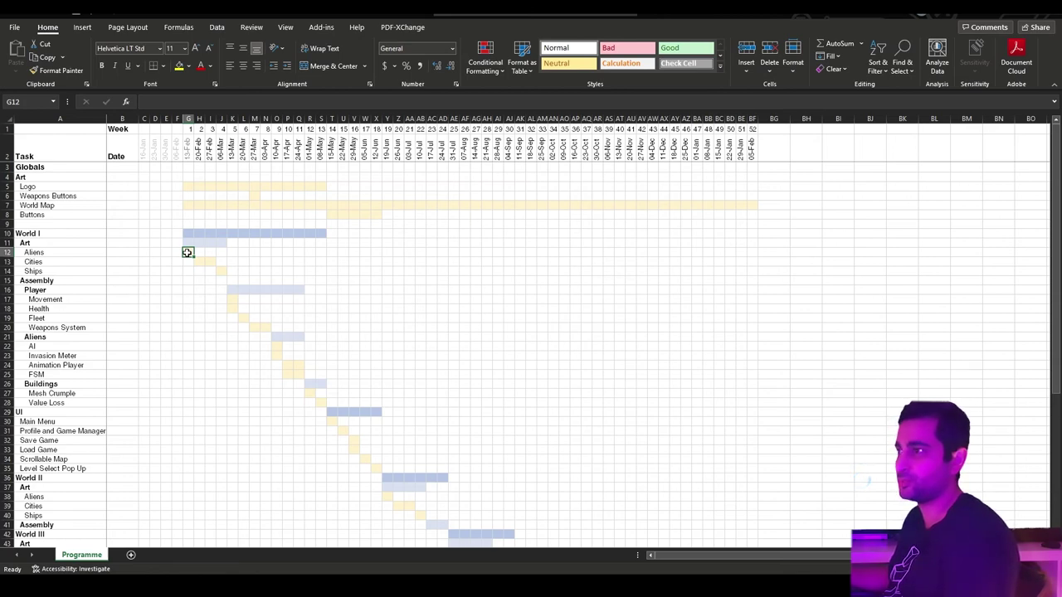
click(221, 270)
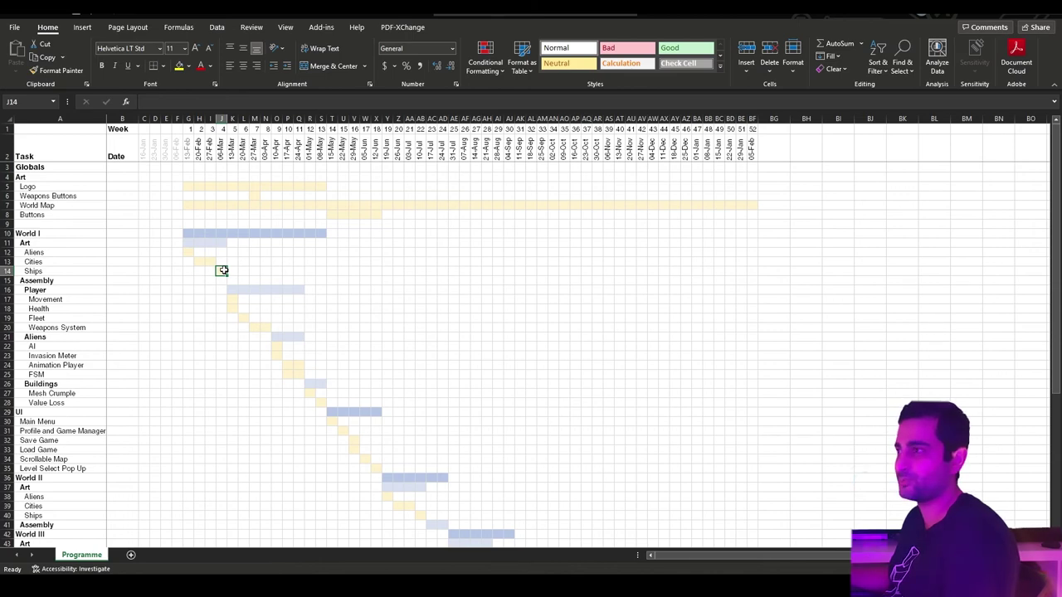
drag(201, 261, 210, 262)
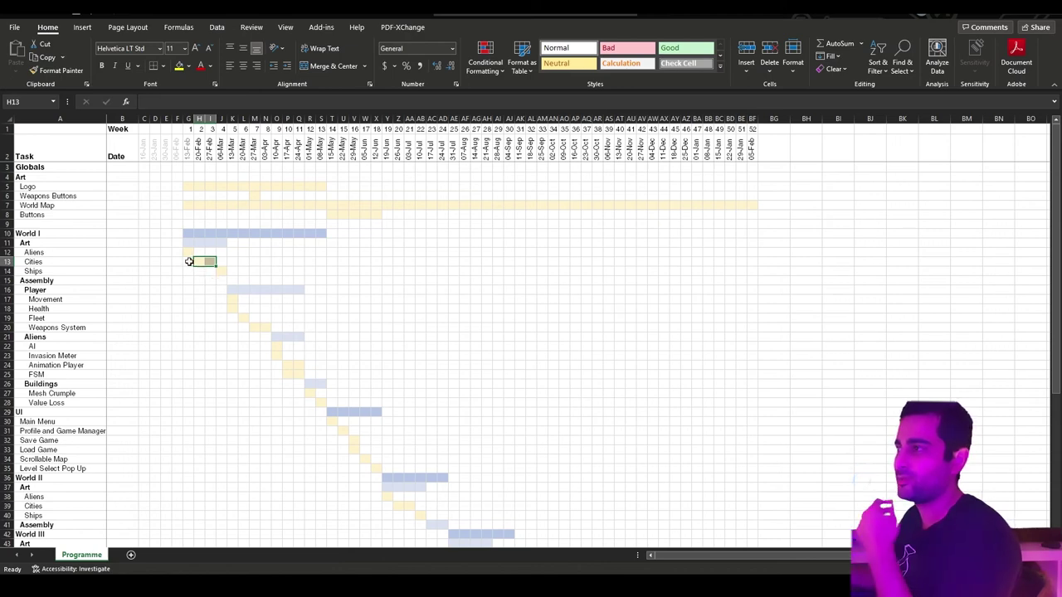
drag(187, 261, 249, 270)
click(245, 271)
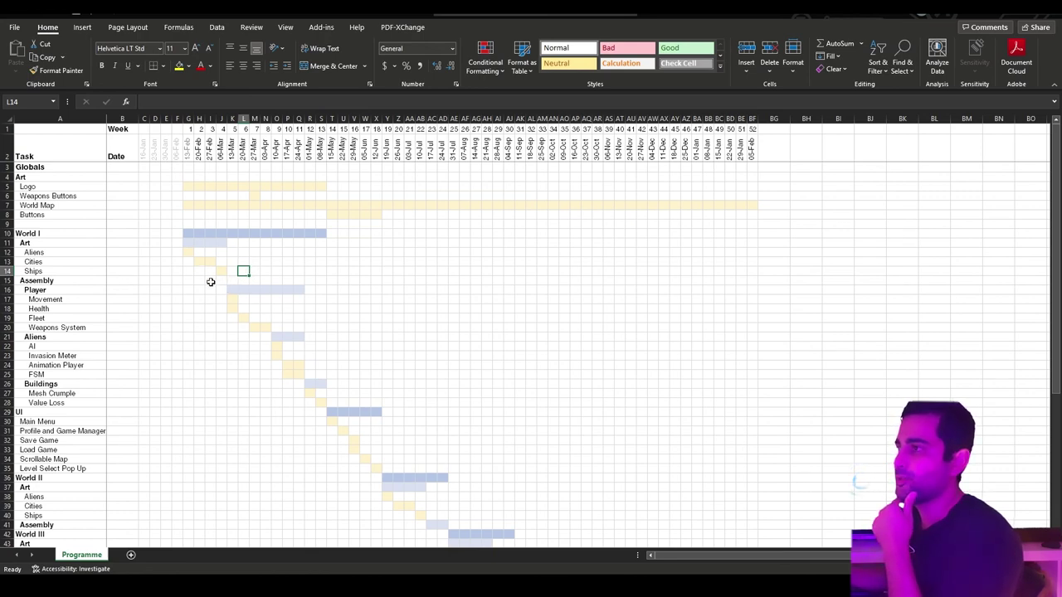
Examine World I's assembly schedule, covering the Player and Aliens tasks, and the whole World I block through Value Loss
drag(237, 291, 299, 291)
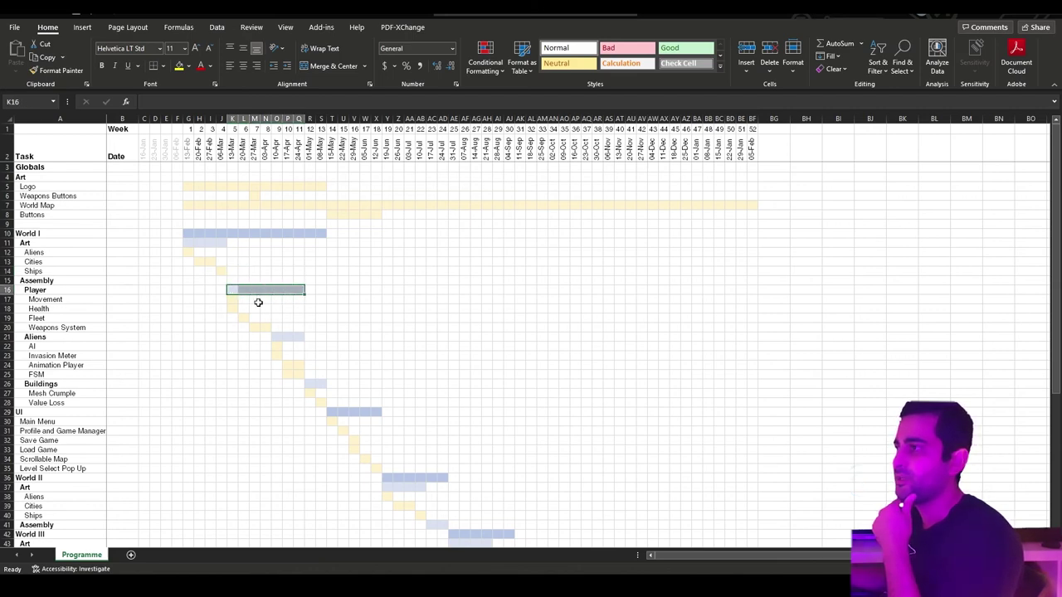
drag(231, 302, 235, 308)
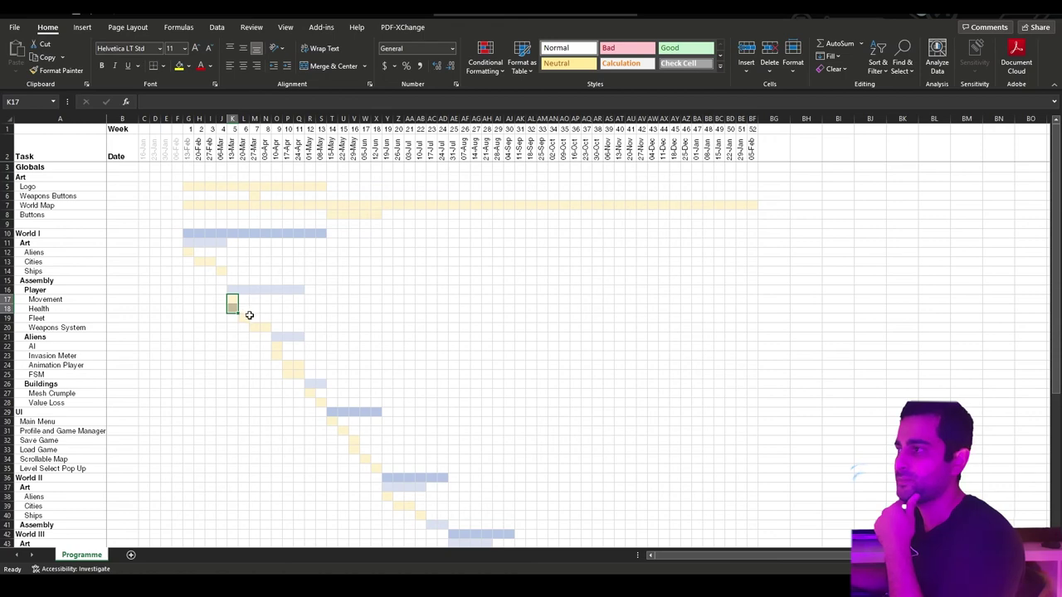
drag(246, 315, 266, 326)
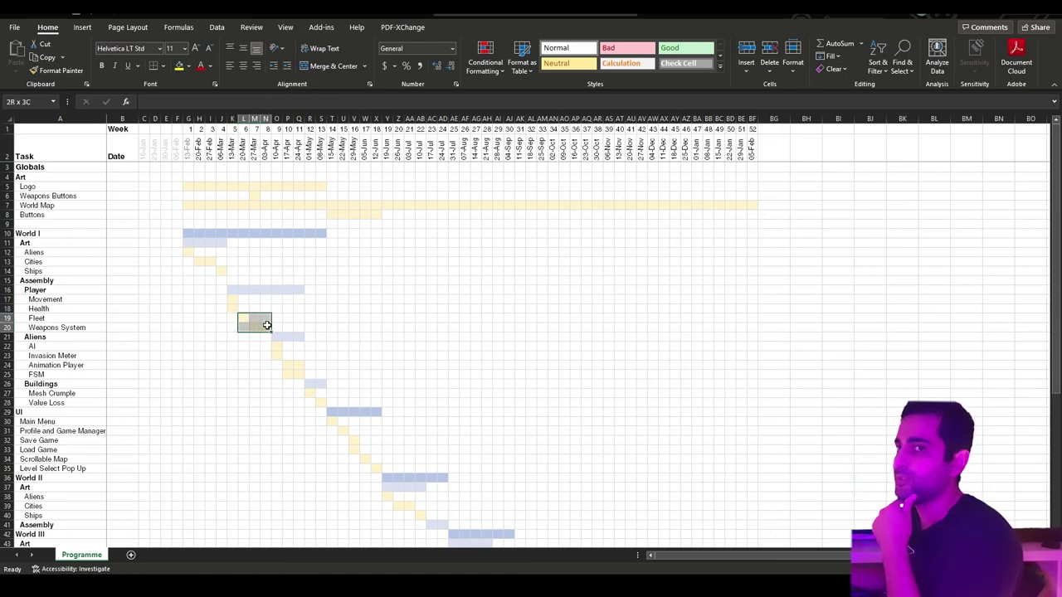
drag(266, 325, 266, 325)
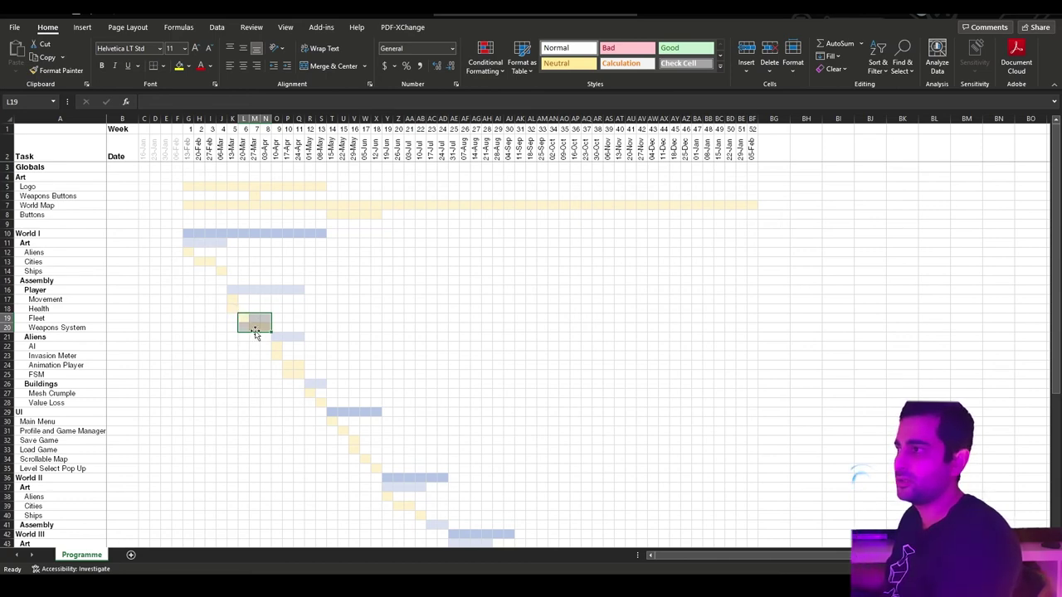
click(254, 328)
drag(254, 327, 313, 368)
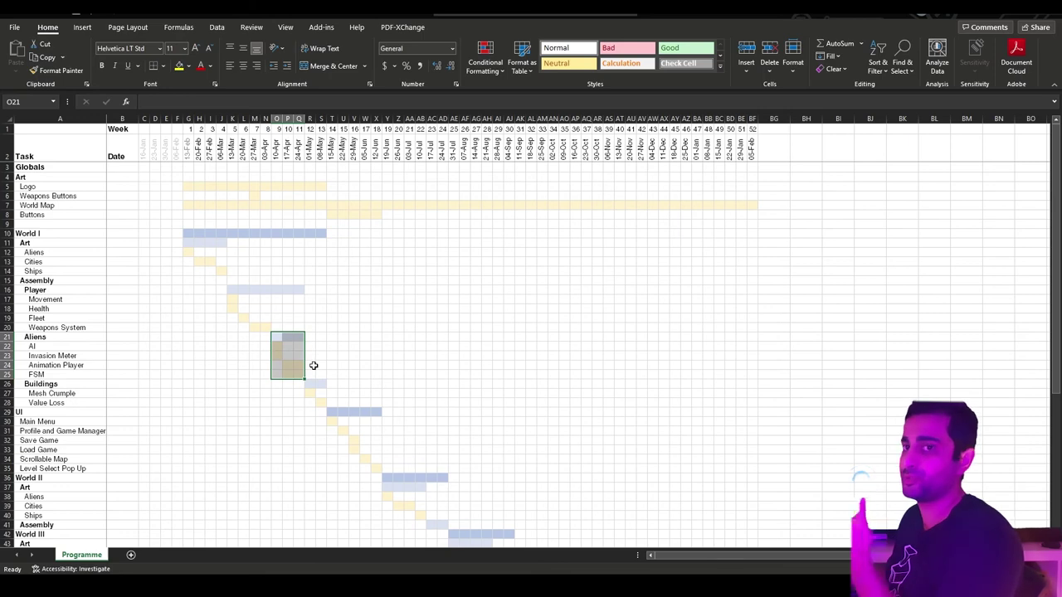
click(313, 365)
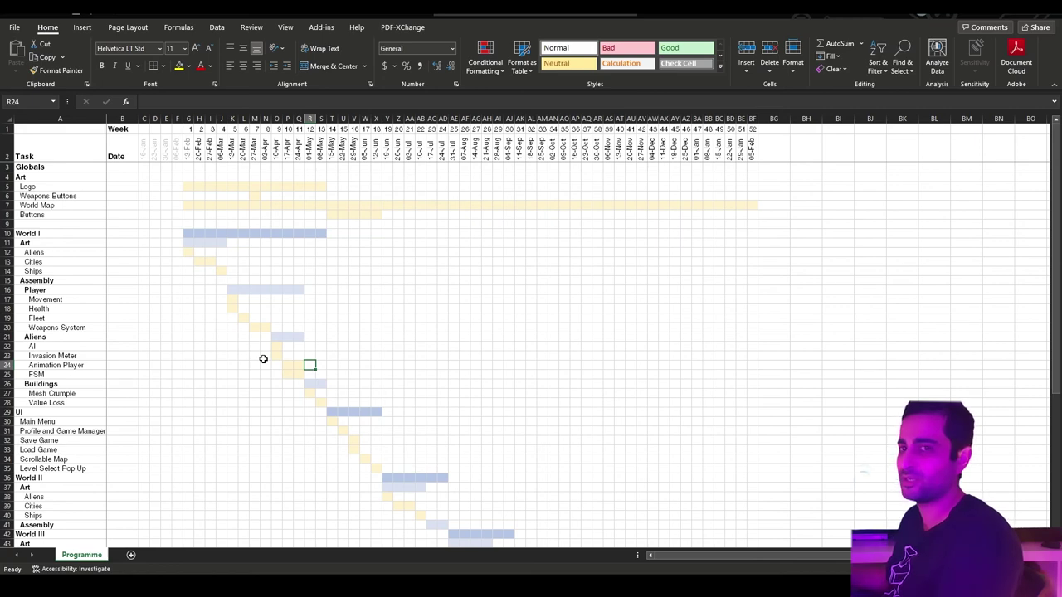
drag(188, 234, 321, 403)
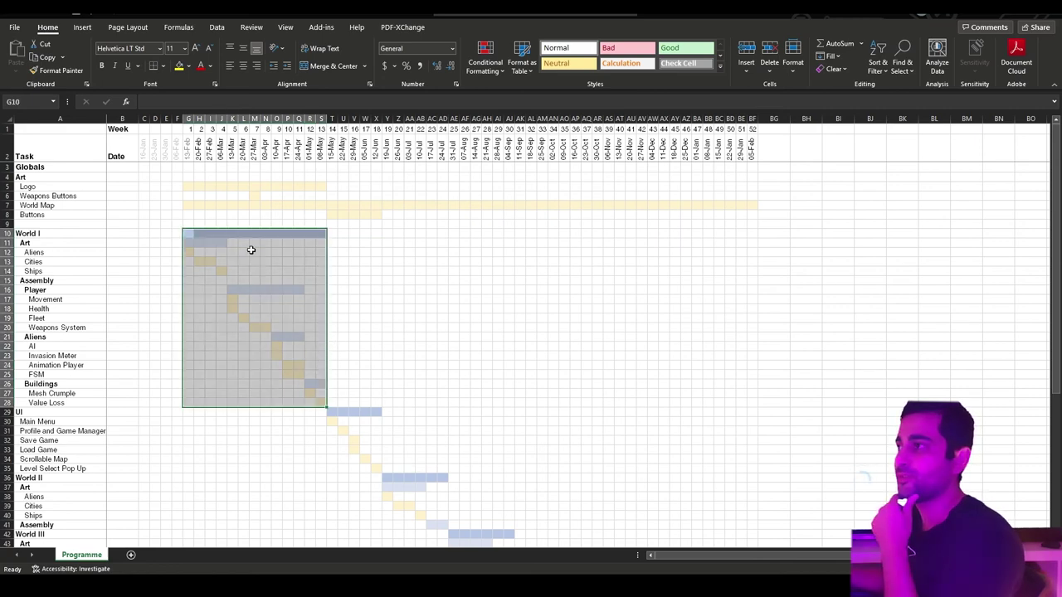
Examine the schedule from UI and World II's art and assembly through to World VI's bar
scroll(297, 292, down, 7)
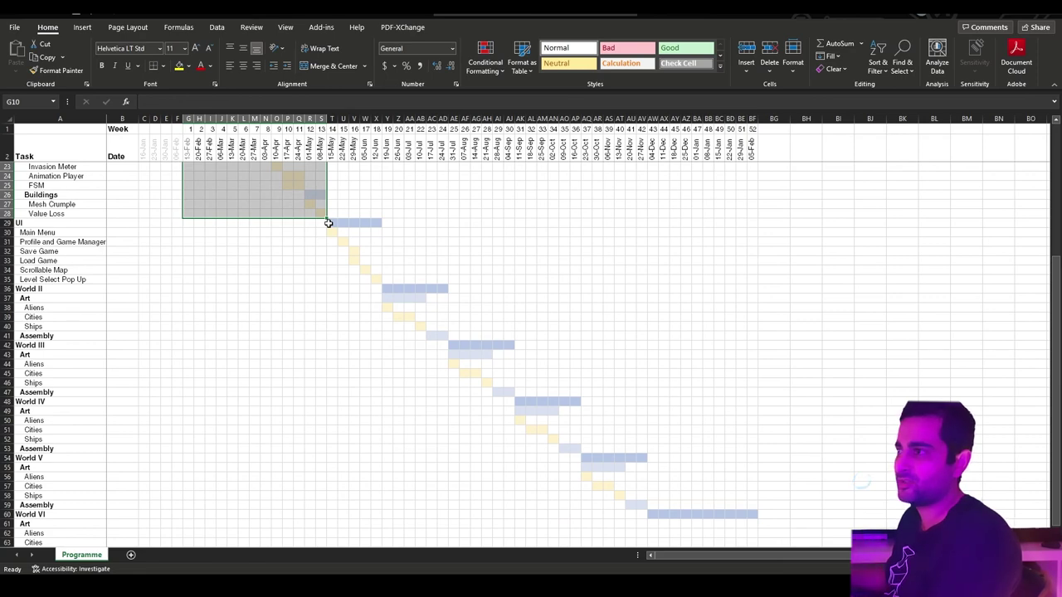
drag(330, 224, 443, 335)
drag(387, 297, 423, 327)
click(436, 335)
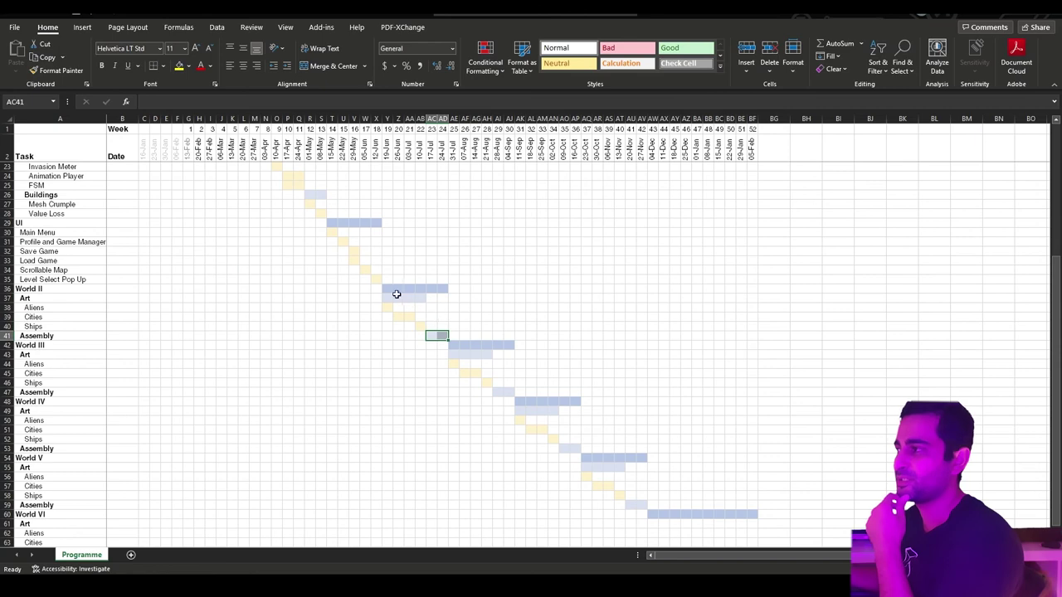
drag(385, 289, 444, 288)
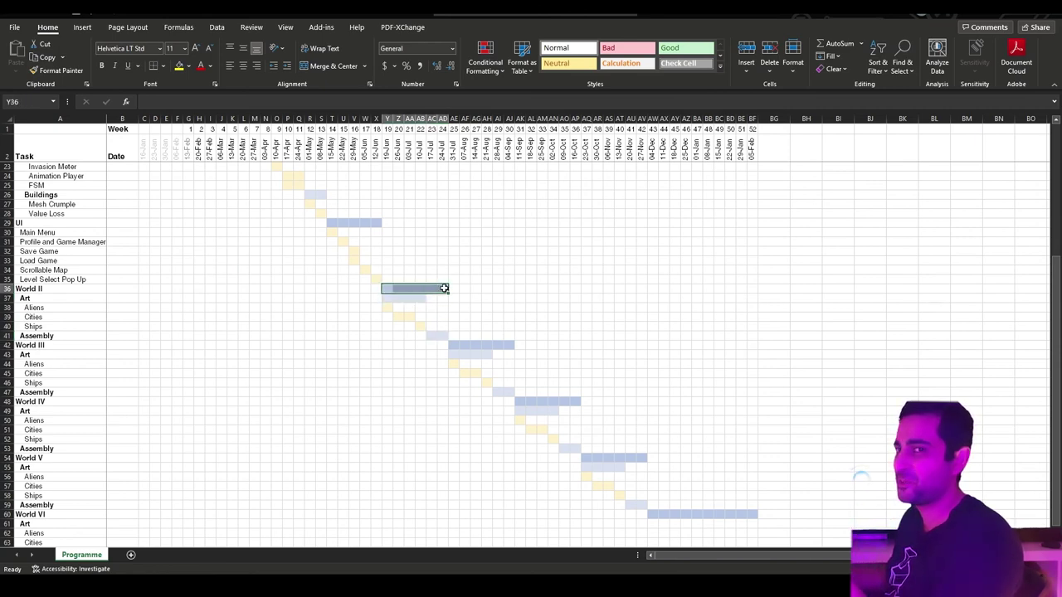
scroll(573, 265, down, 3)
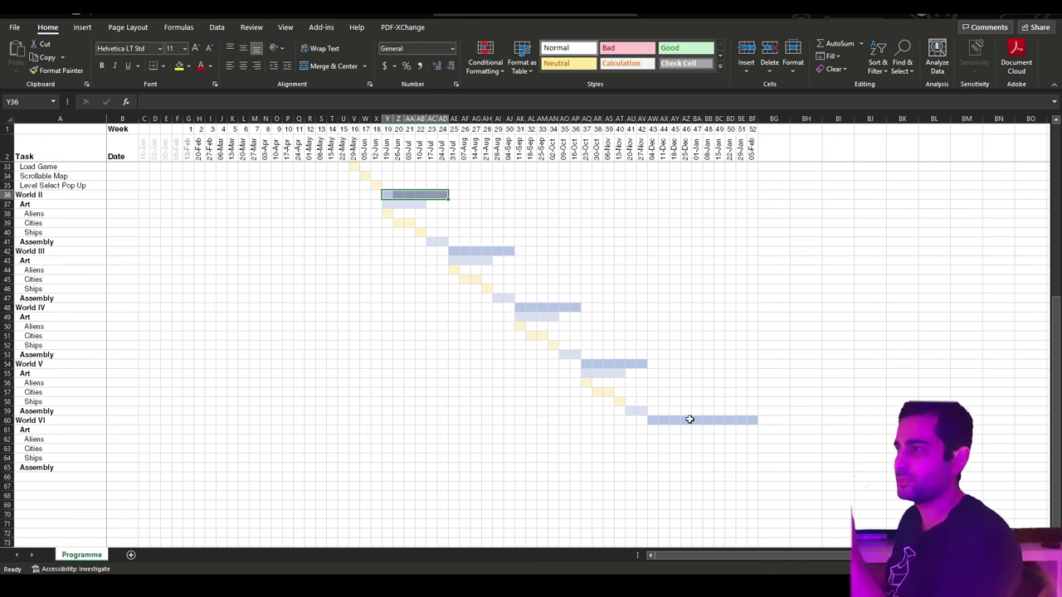
drag(50, 420, 751, 419)
click(729, 452)
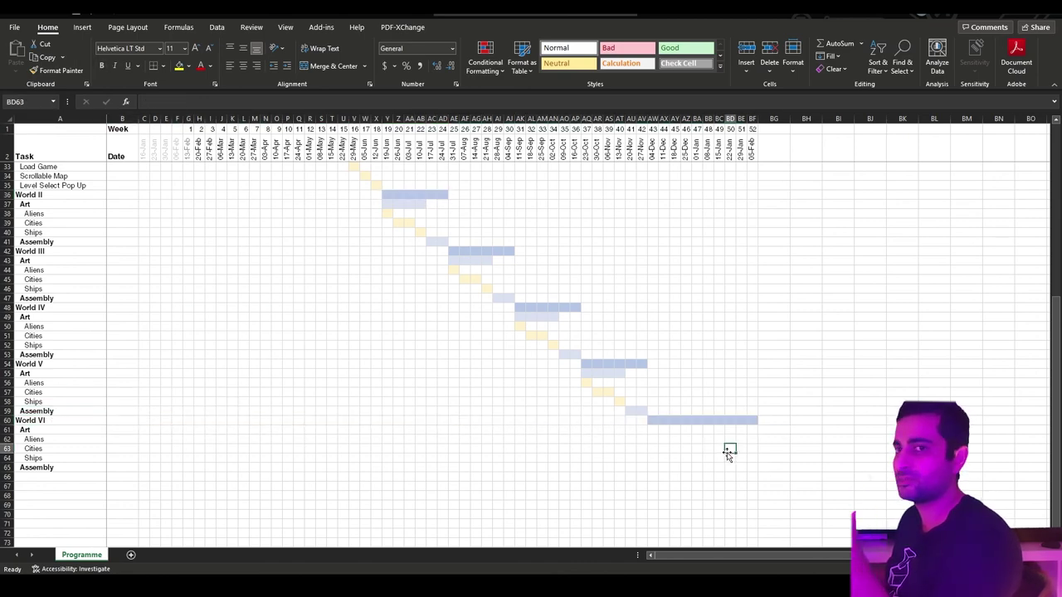